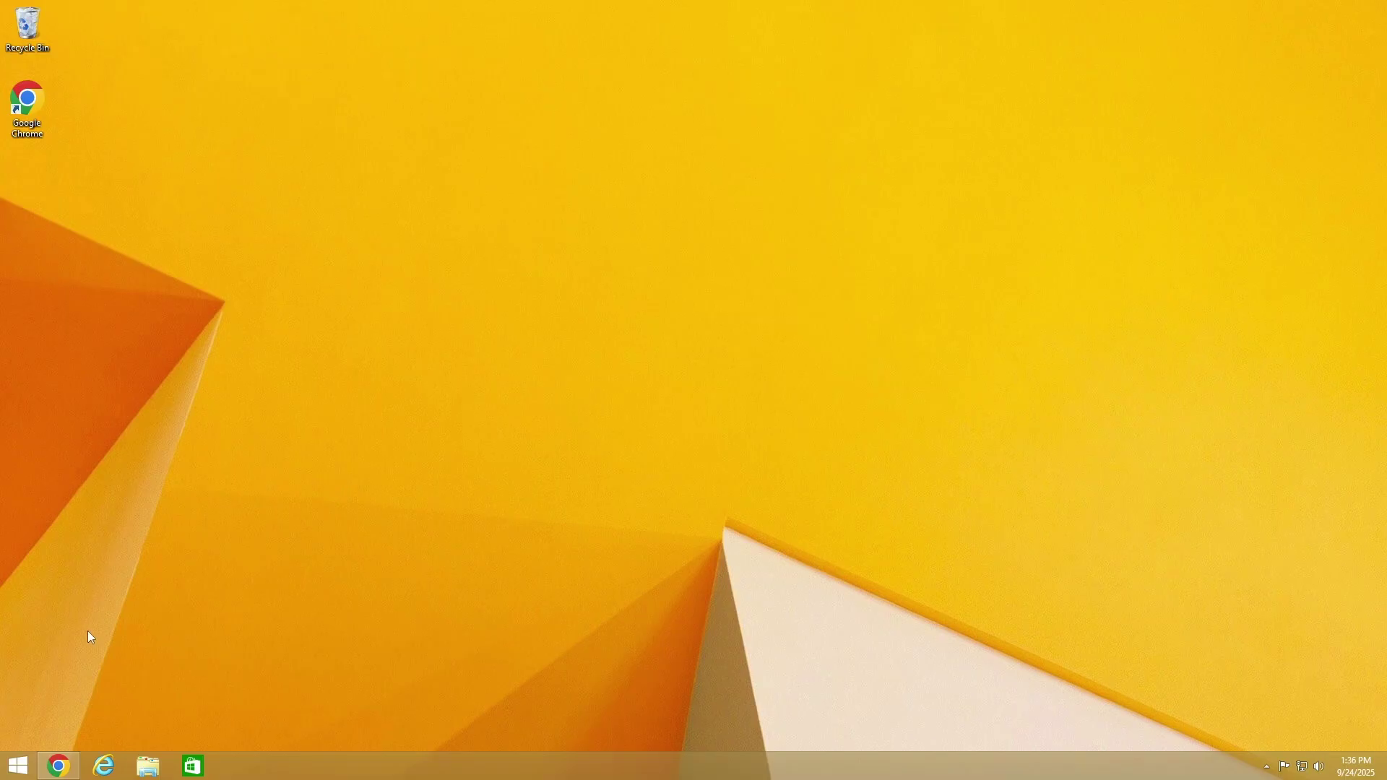
Dismiss Chrome's downloads bar and switch to the GitHub WSAppBak v1.1 release page
click(57, 766)
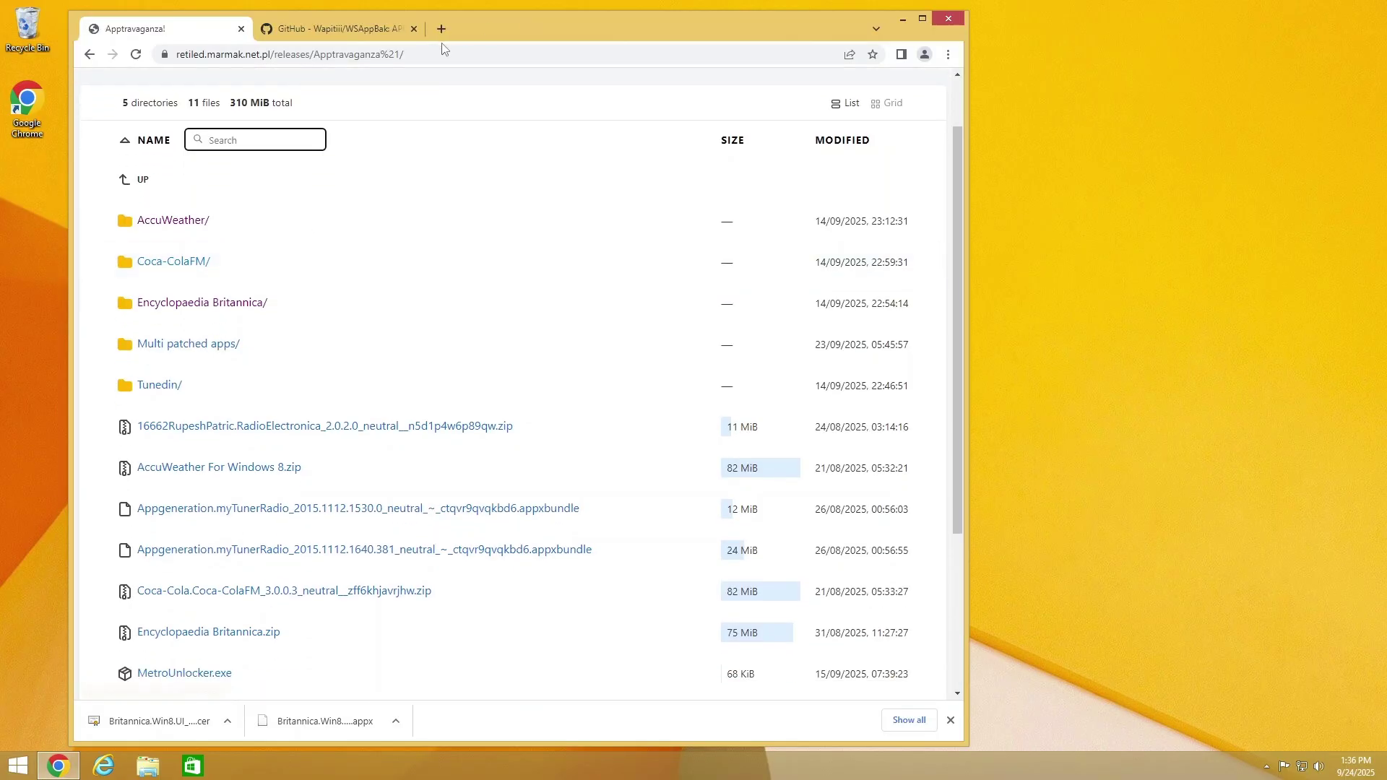
scroll(328, 393, down, 3)
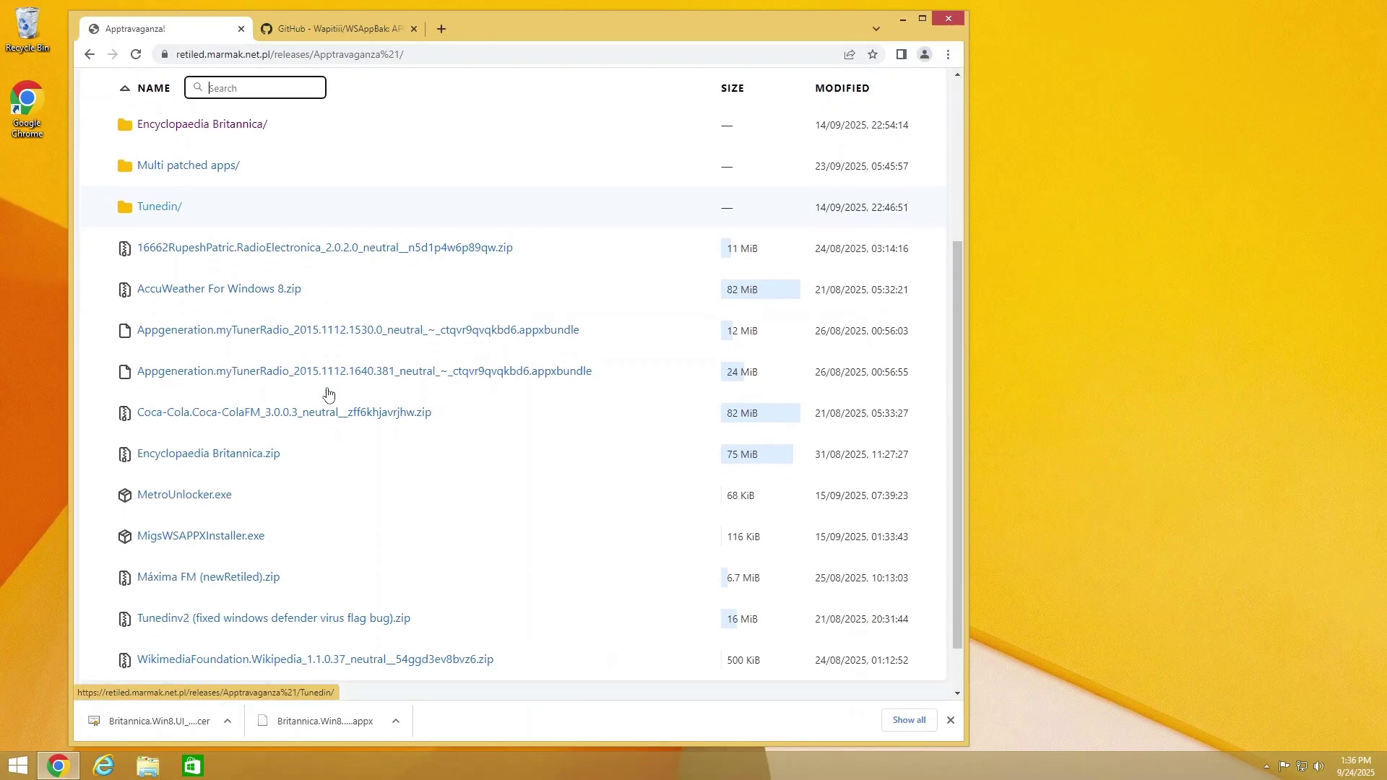
scroll(328, 394, down, 1)
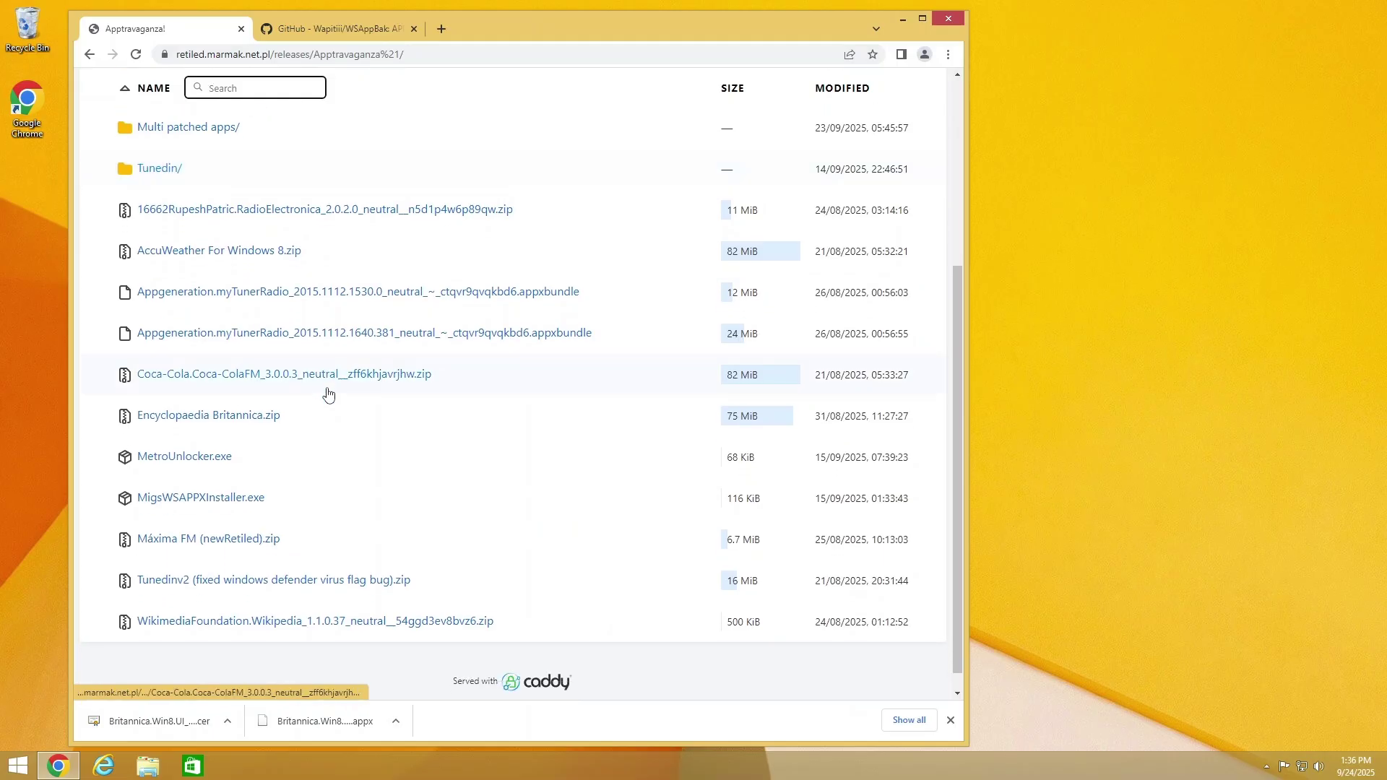
click(951, 721)
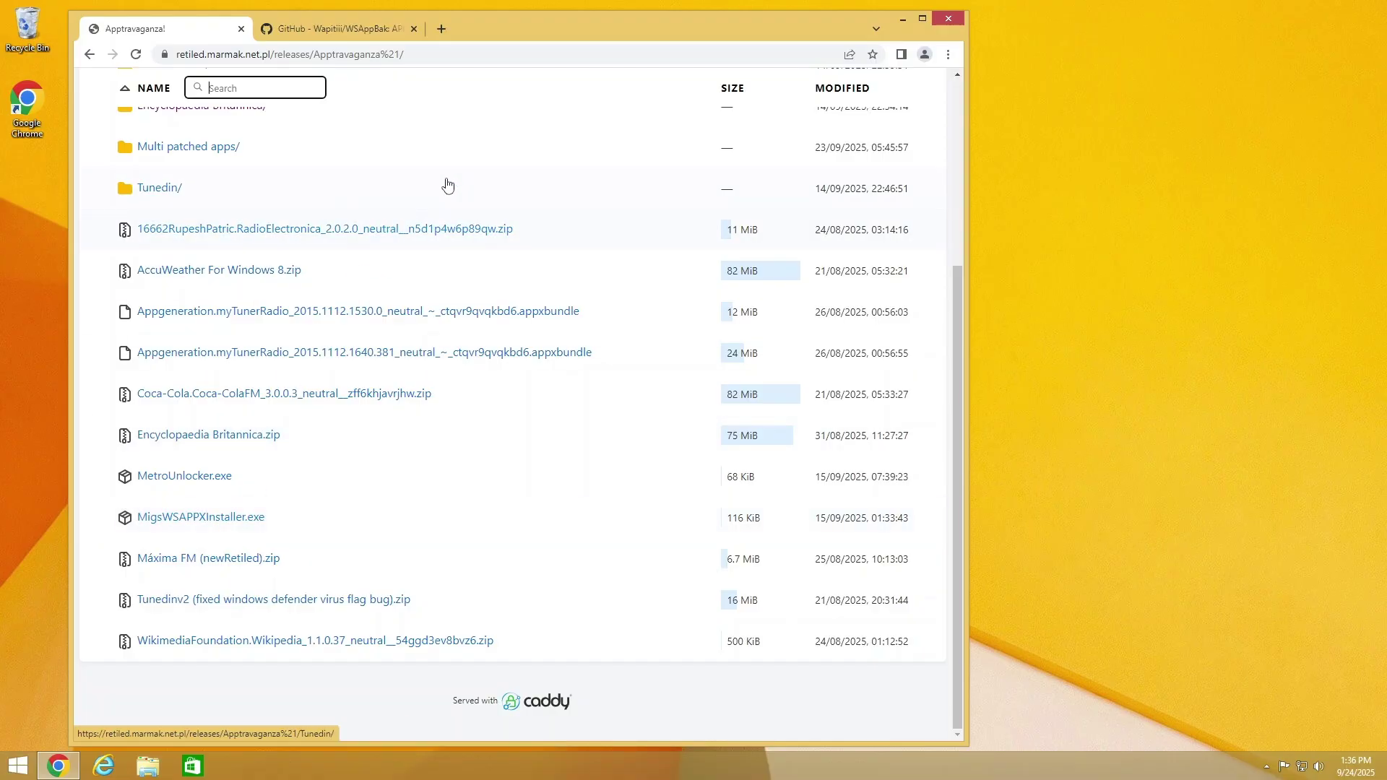
click(341, 27)
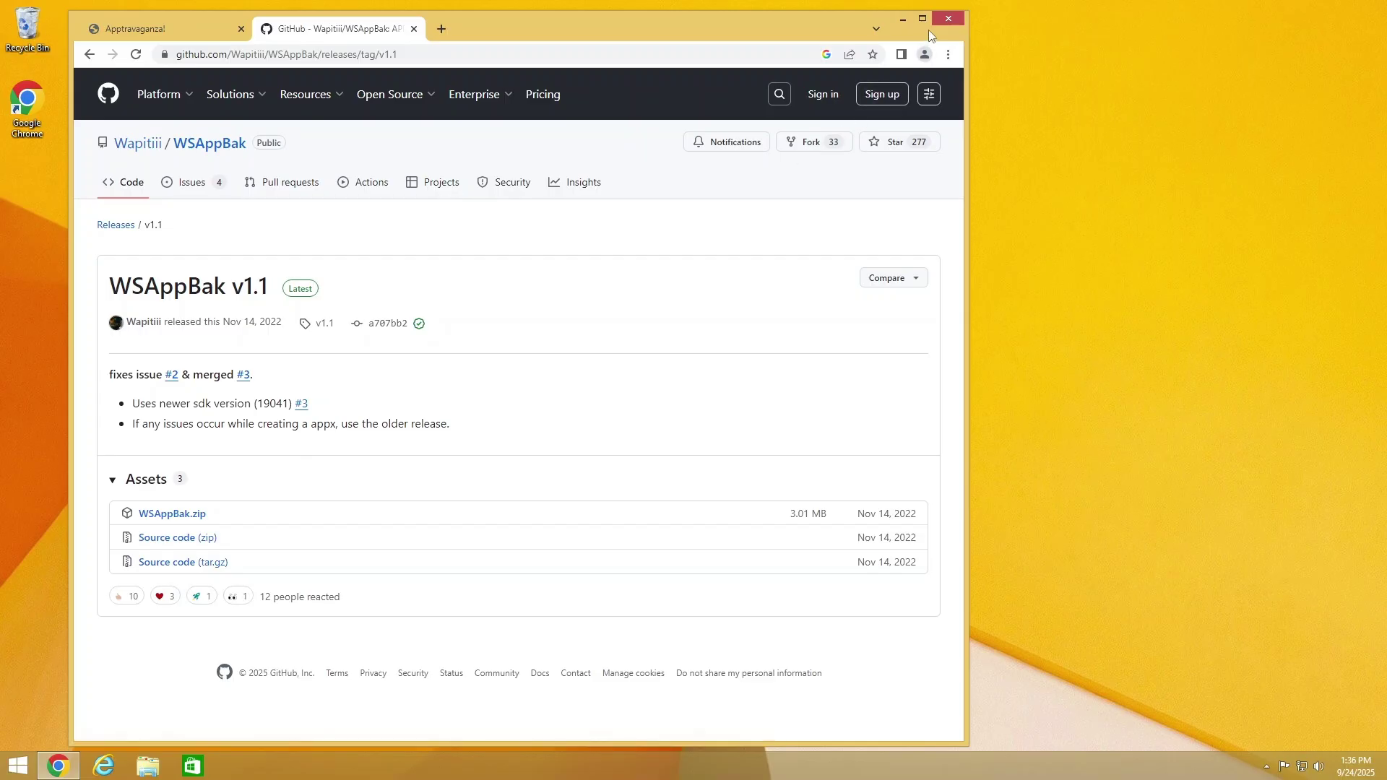
Close Chrome and run MetroUnlocker.exe from Downloads with administrator approval
click(961, 19)
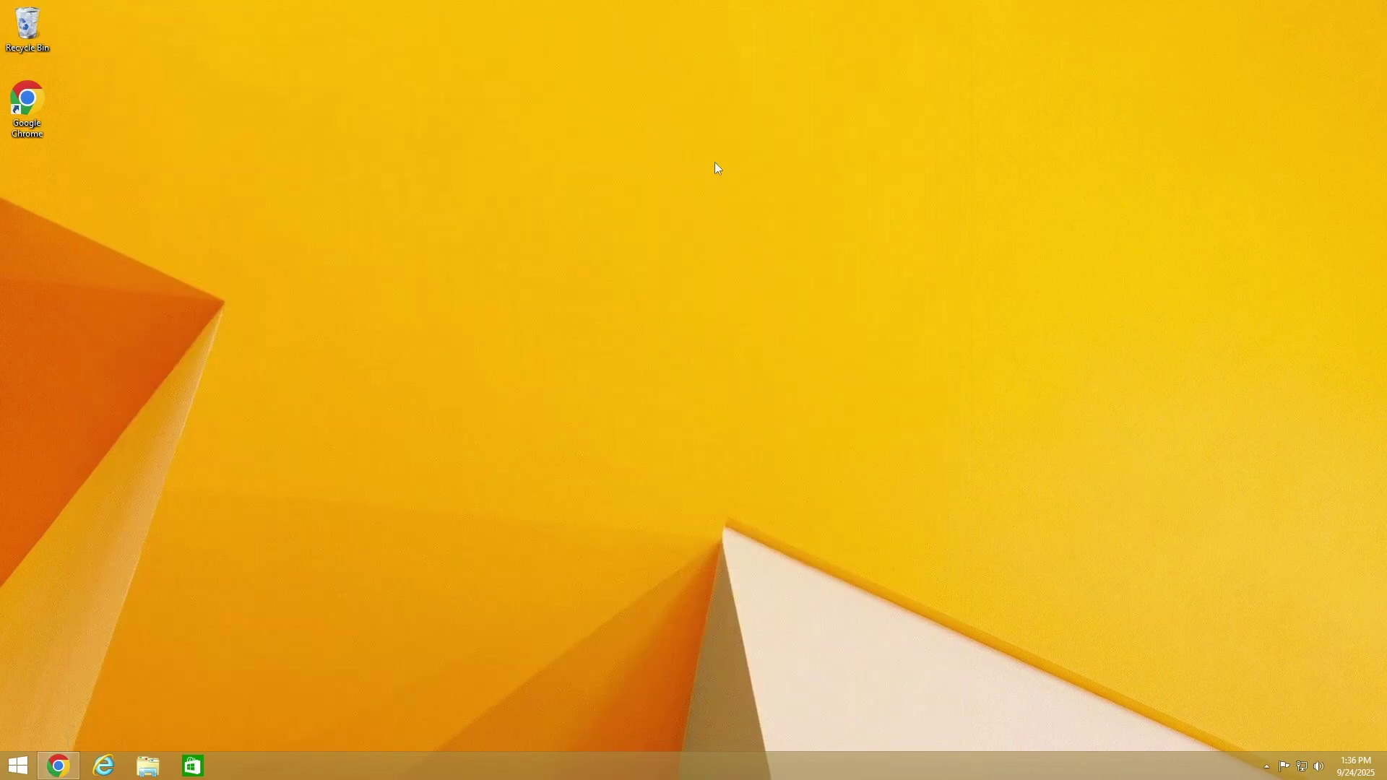
click(150, 768)
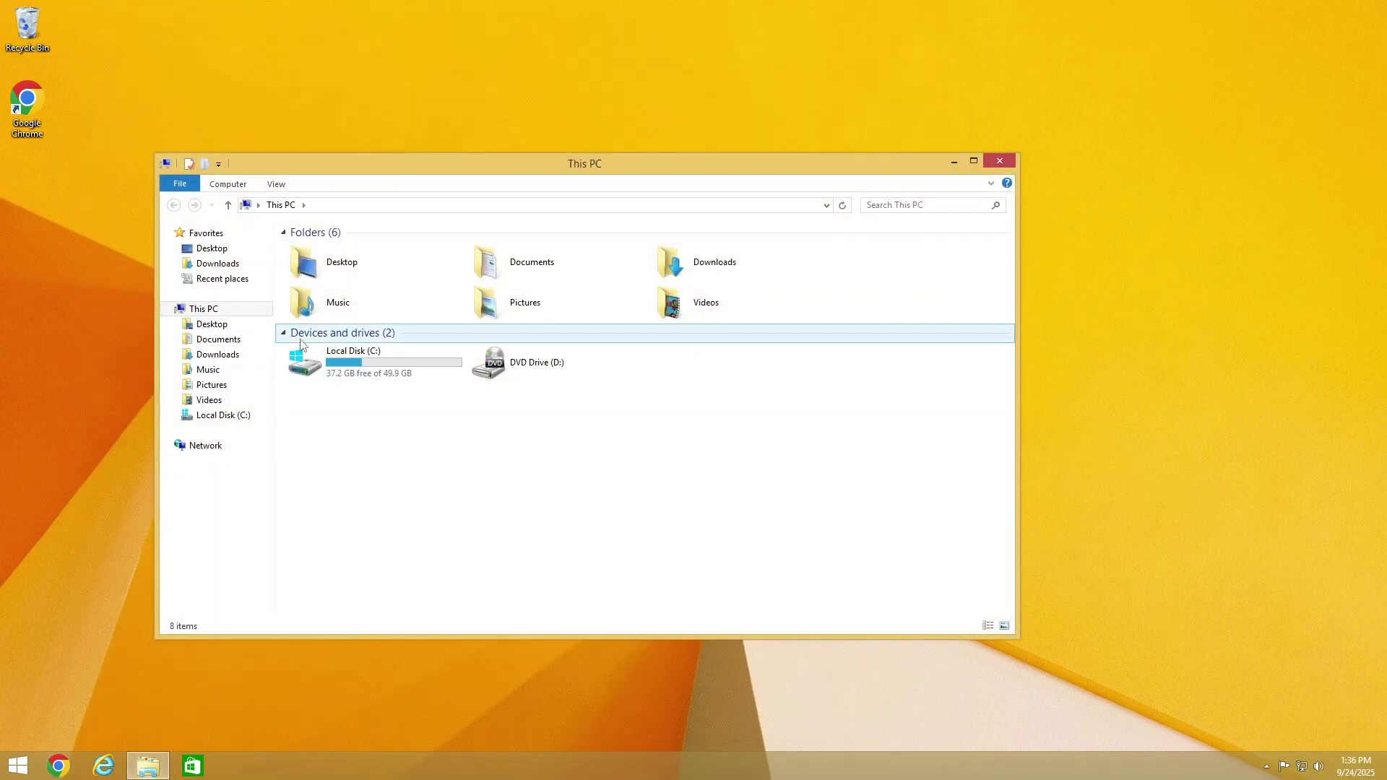
click(217, 265)
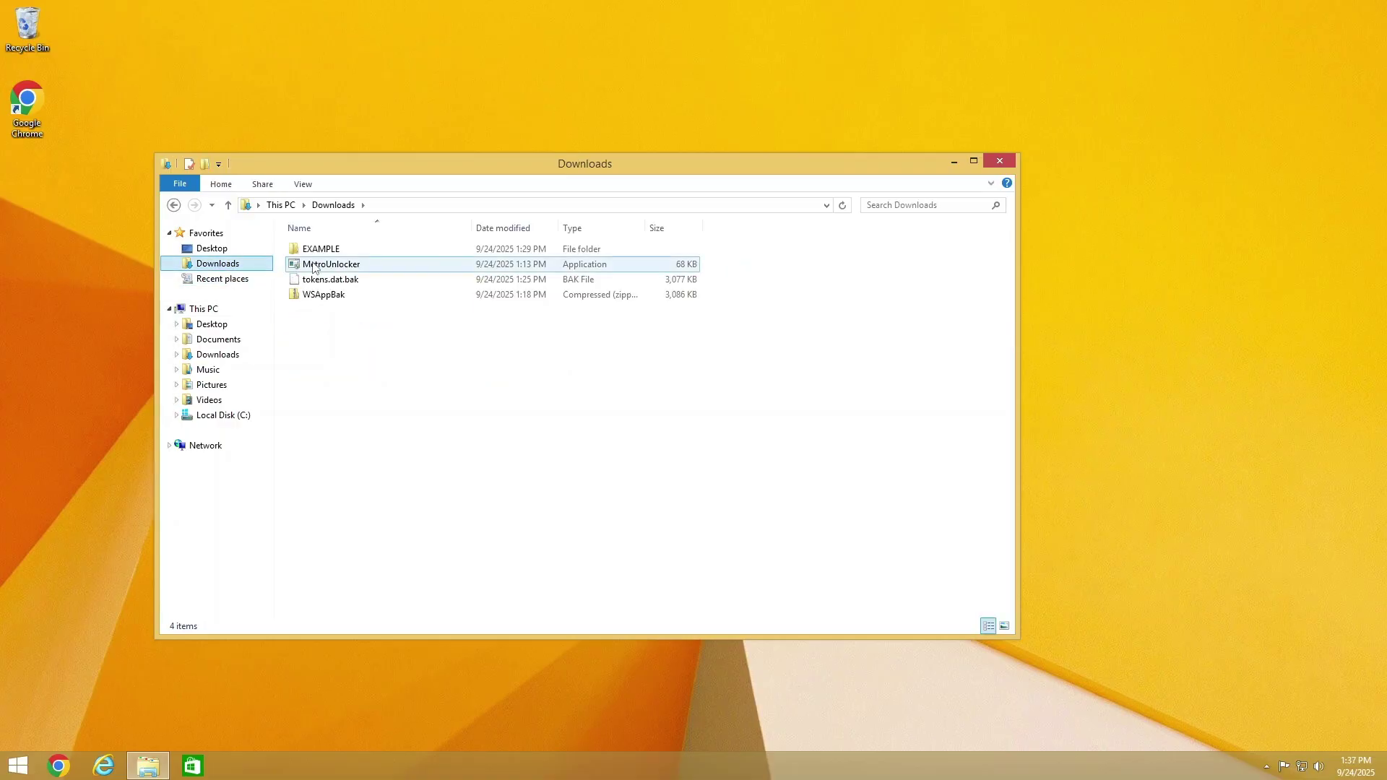
double_click(319, 265)
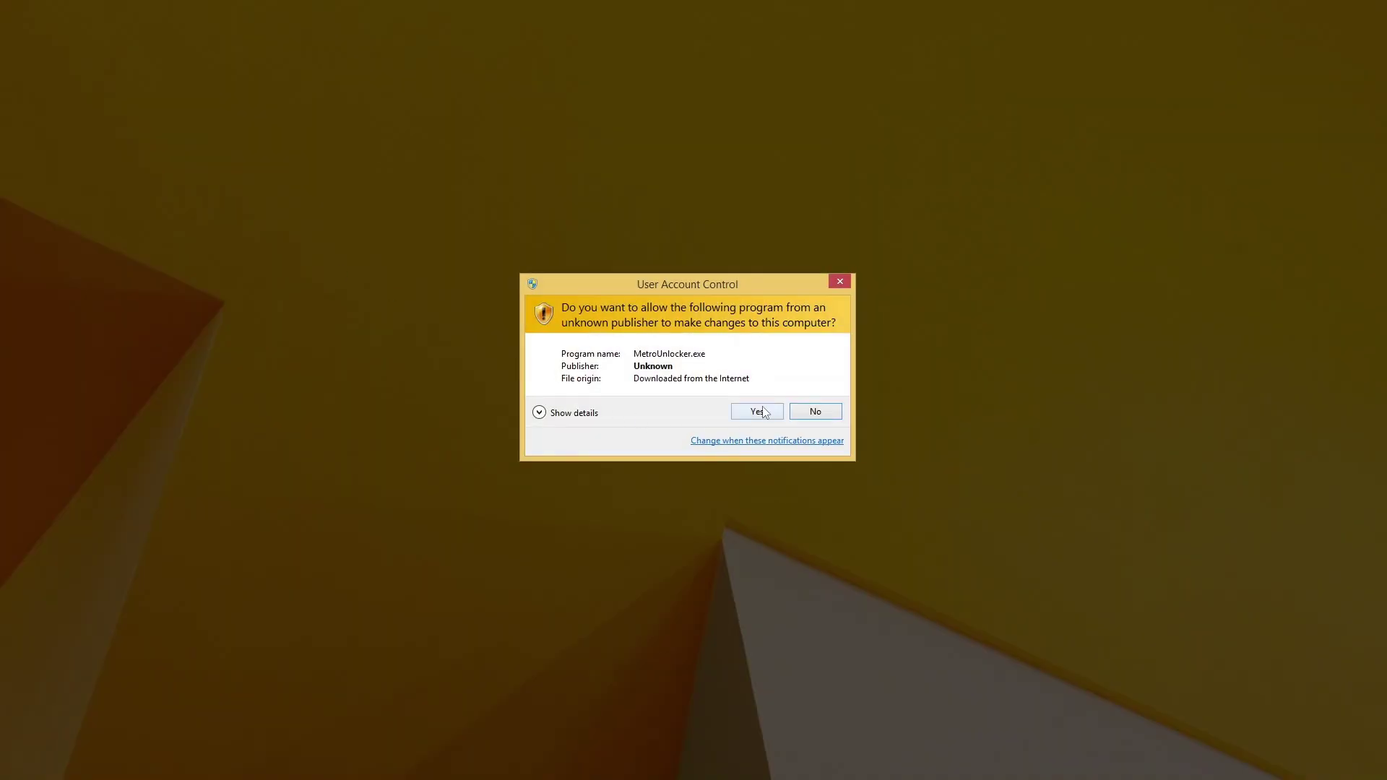
click(765, 409)
Replace the existing sideloading key and activate sideloading, acknowledging 'Sideloading activated!'
key(super+Down)
drag(744, 278, 697, 202)
click(677, 262)
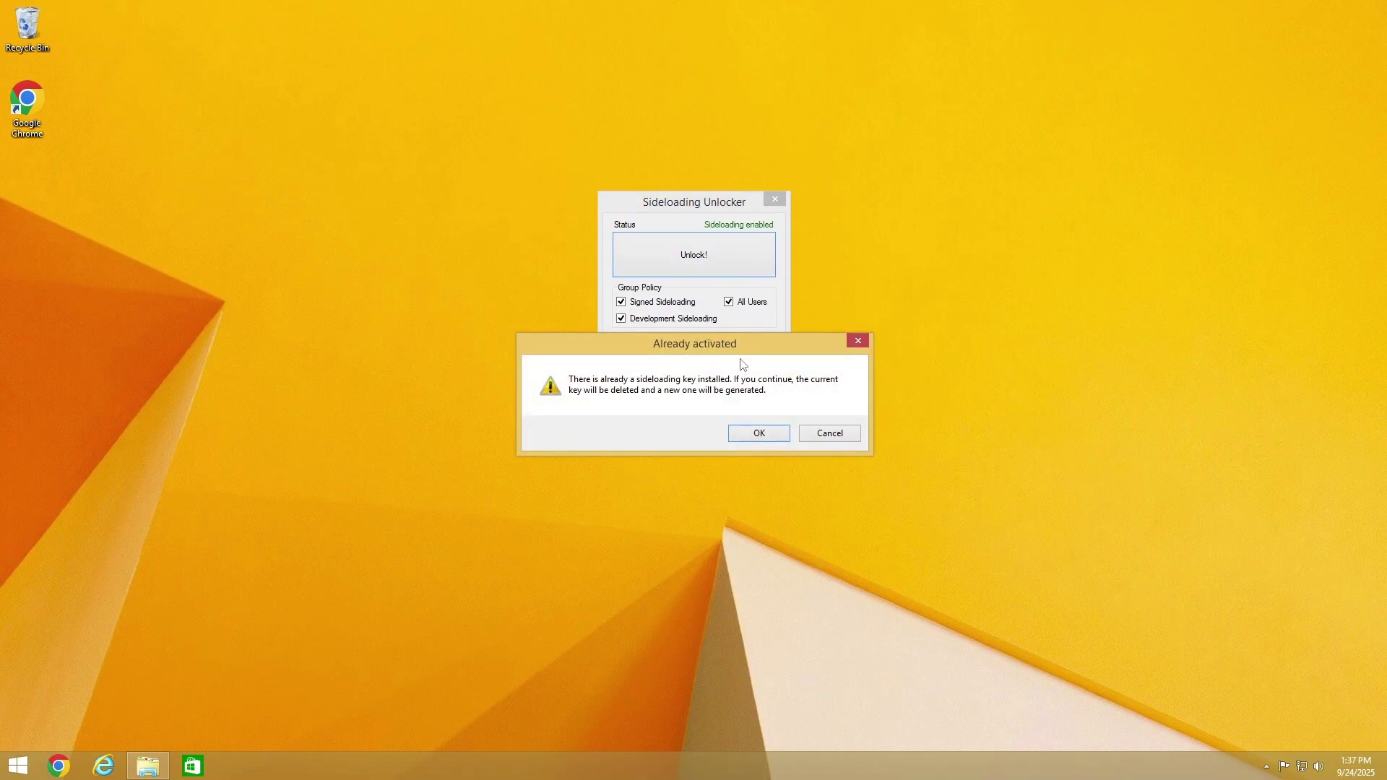
click(756, 434)
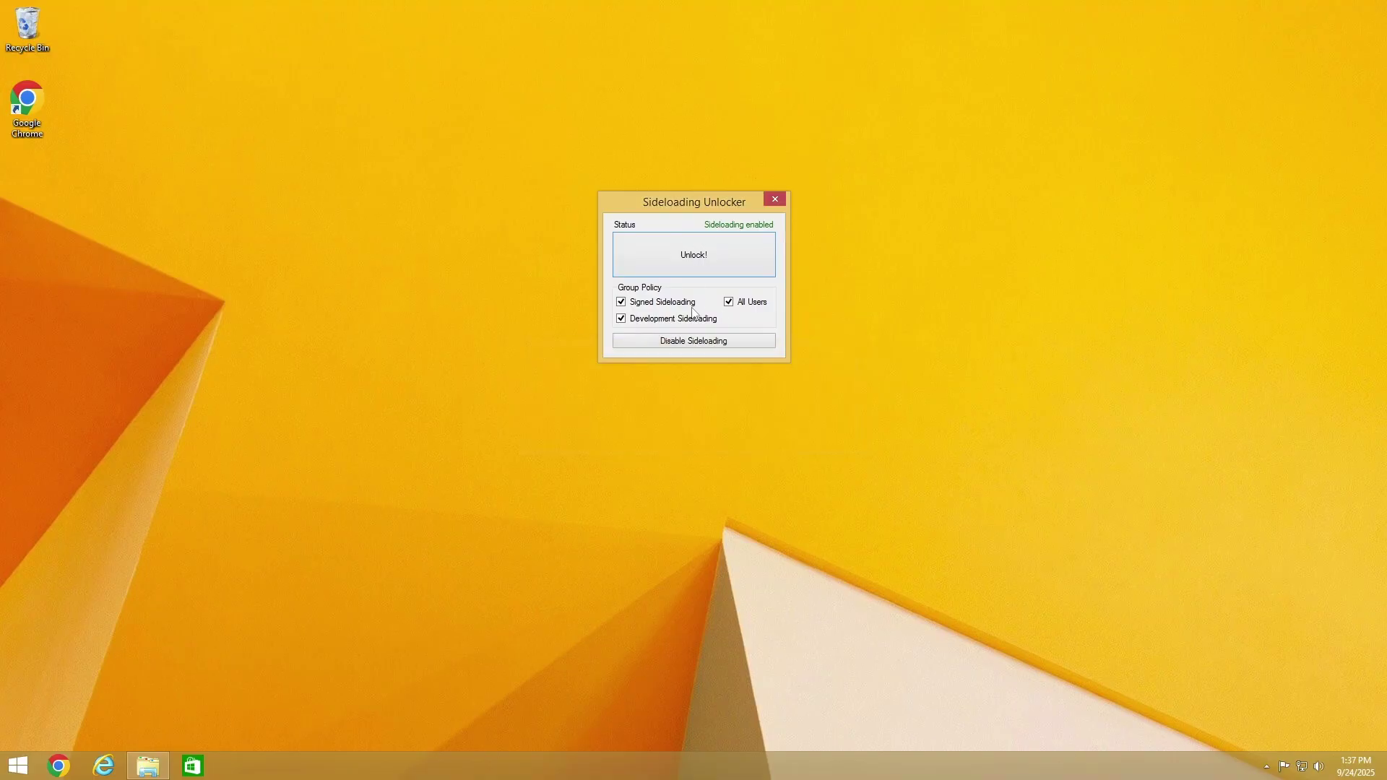
click(712, 238)
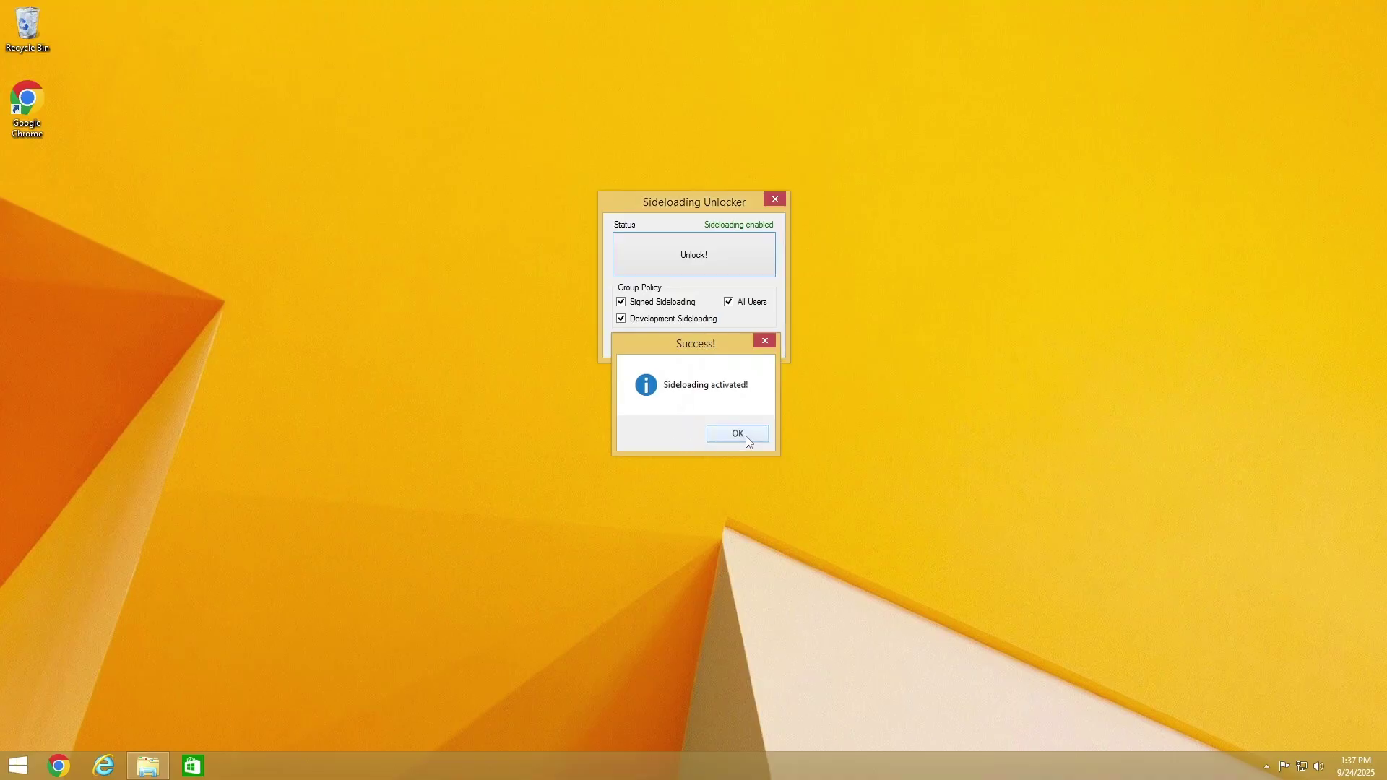
click(741, 434)
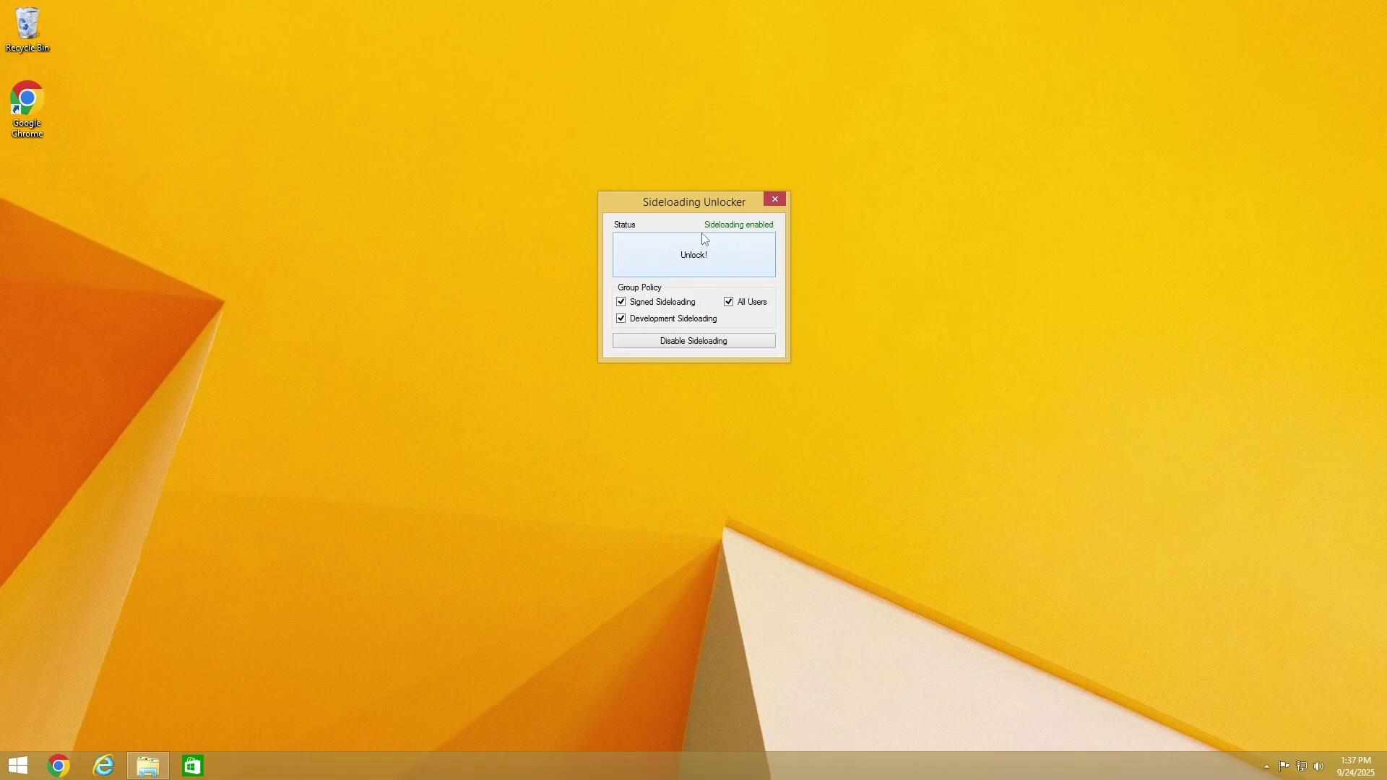
Restore the Downloads window to the screen centre and open its EXAMPLE folder
click(774, 204)
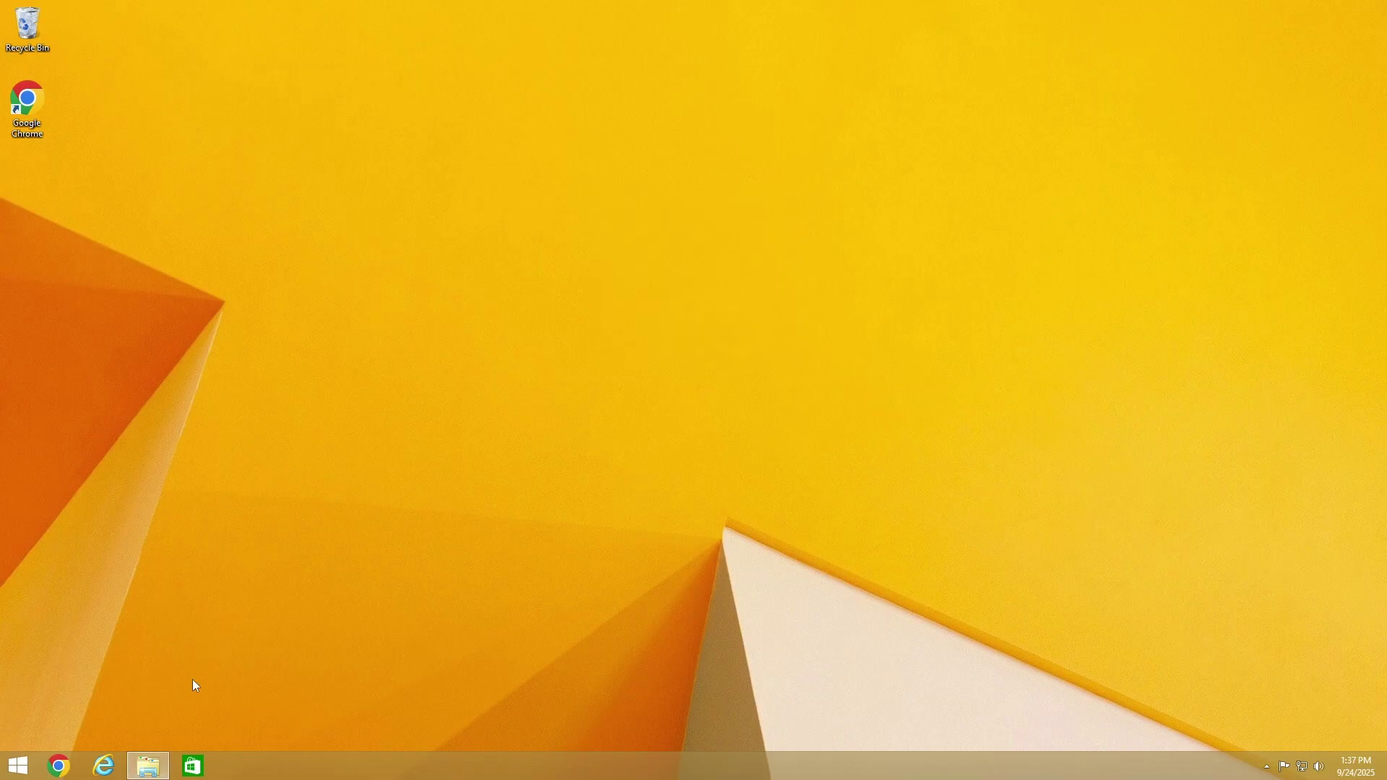
click(147, 766)
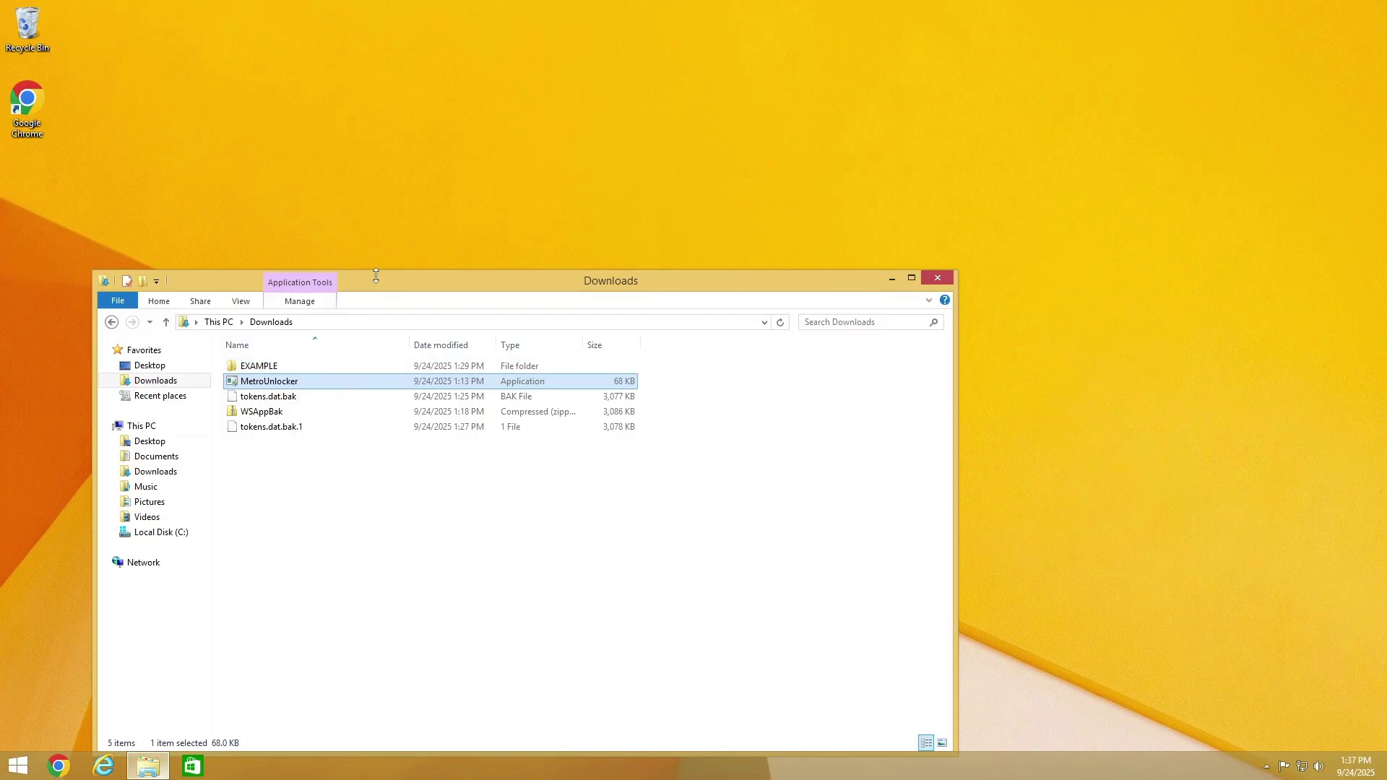
drag(378, 279, 571, 139)
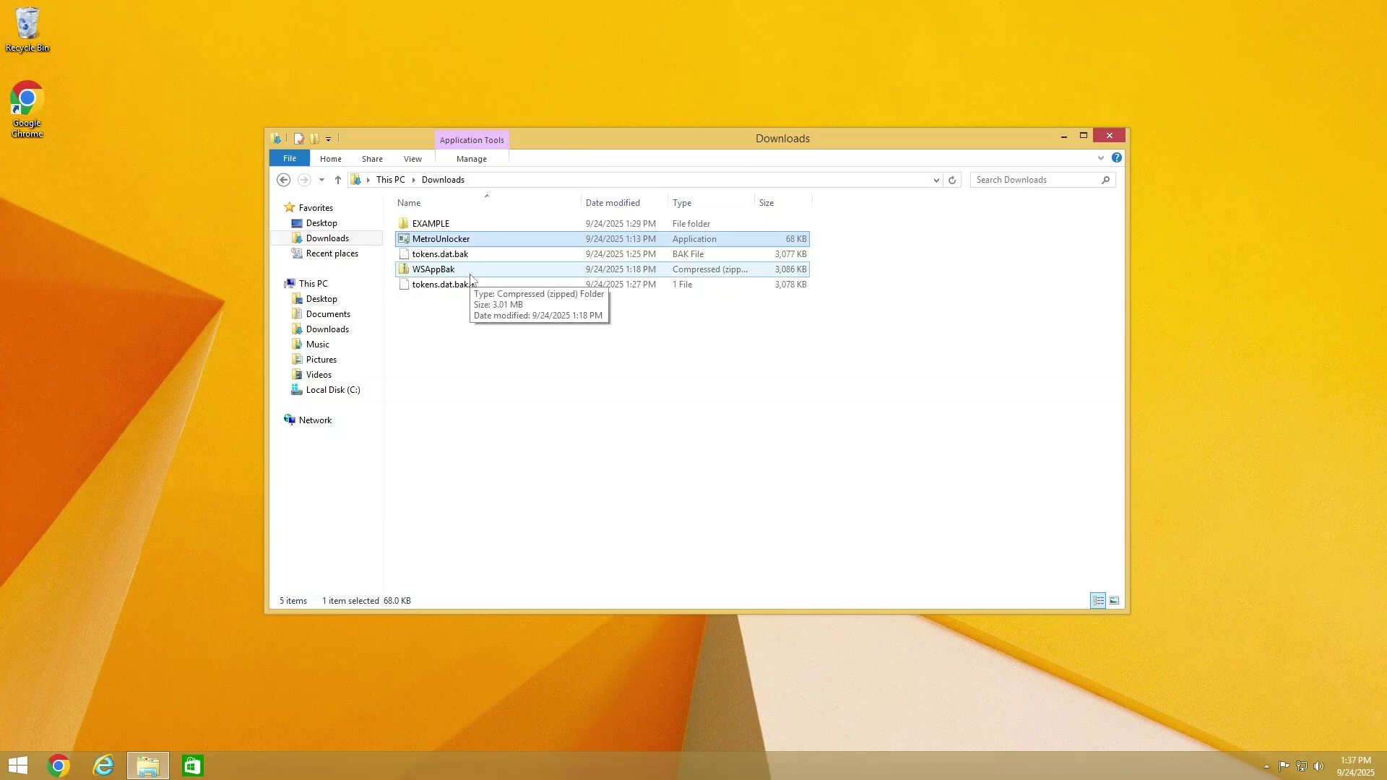
double_click(440, 225)
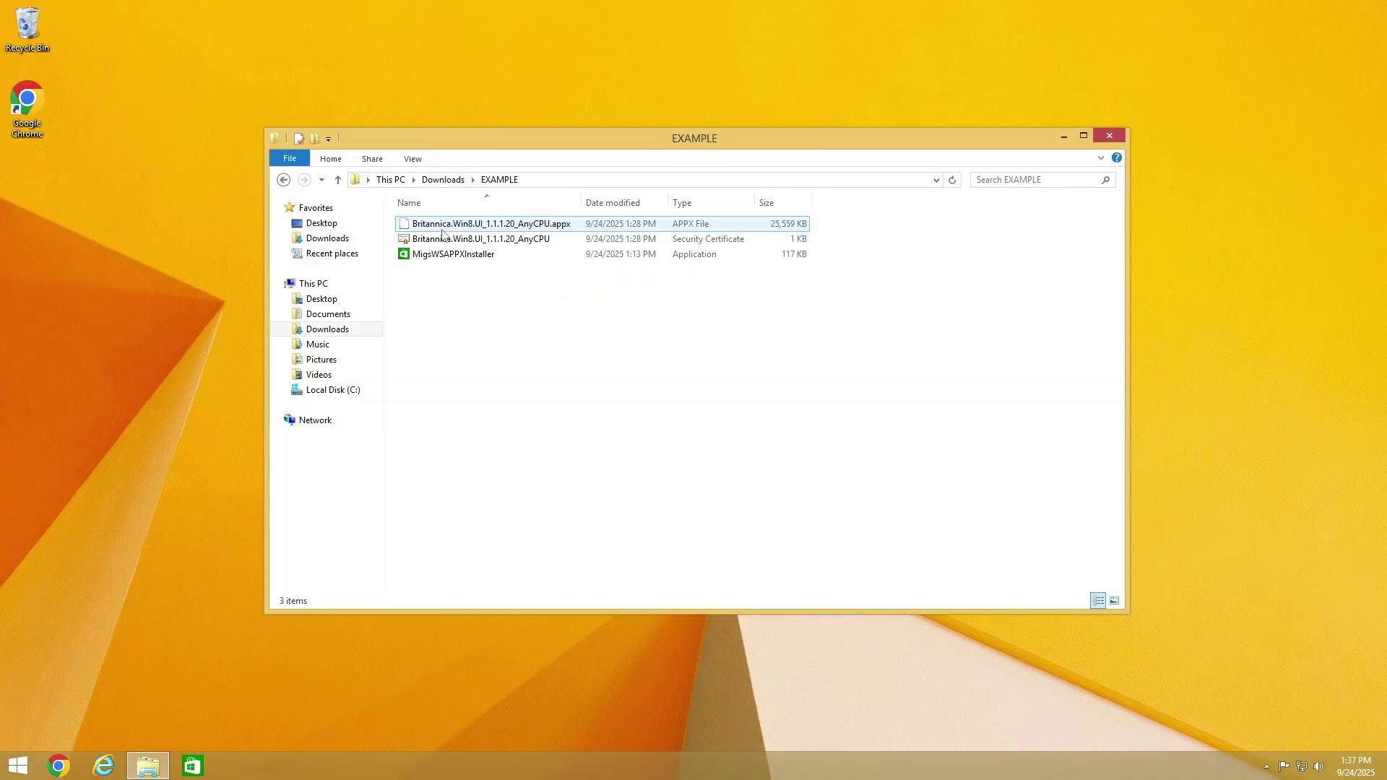
Start installing the Britannica certificate for the Local Machine, granting administrator permission
right_click(500, 241)
click(556, 267)
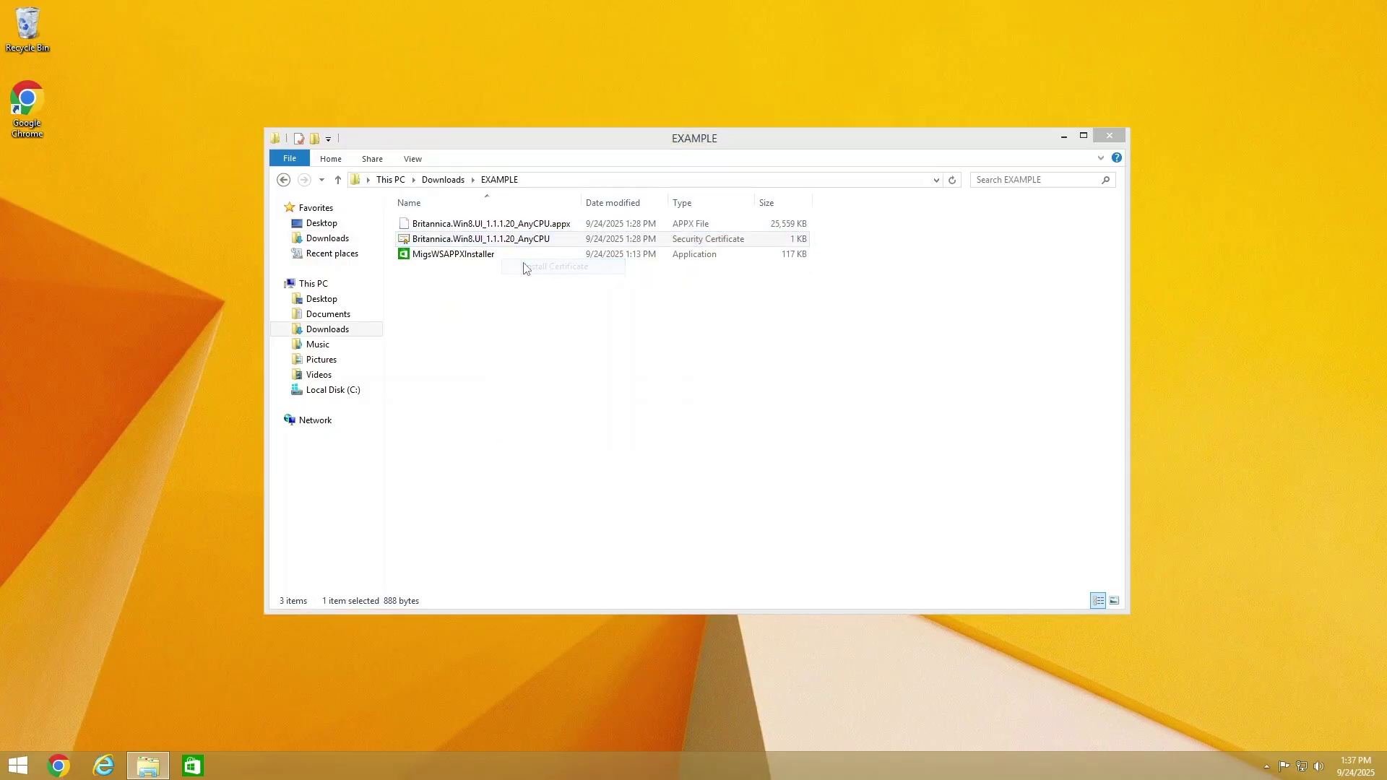
click(735, 399)
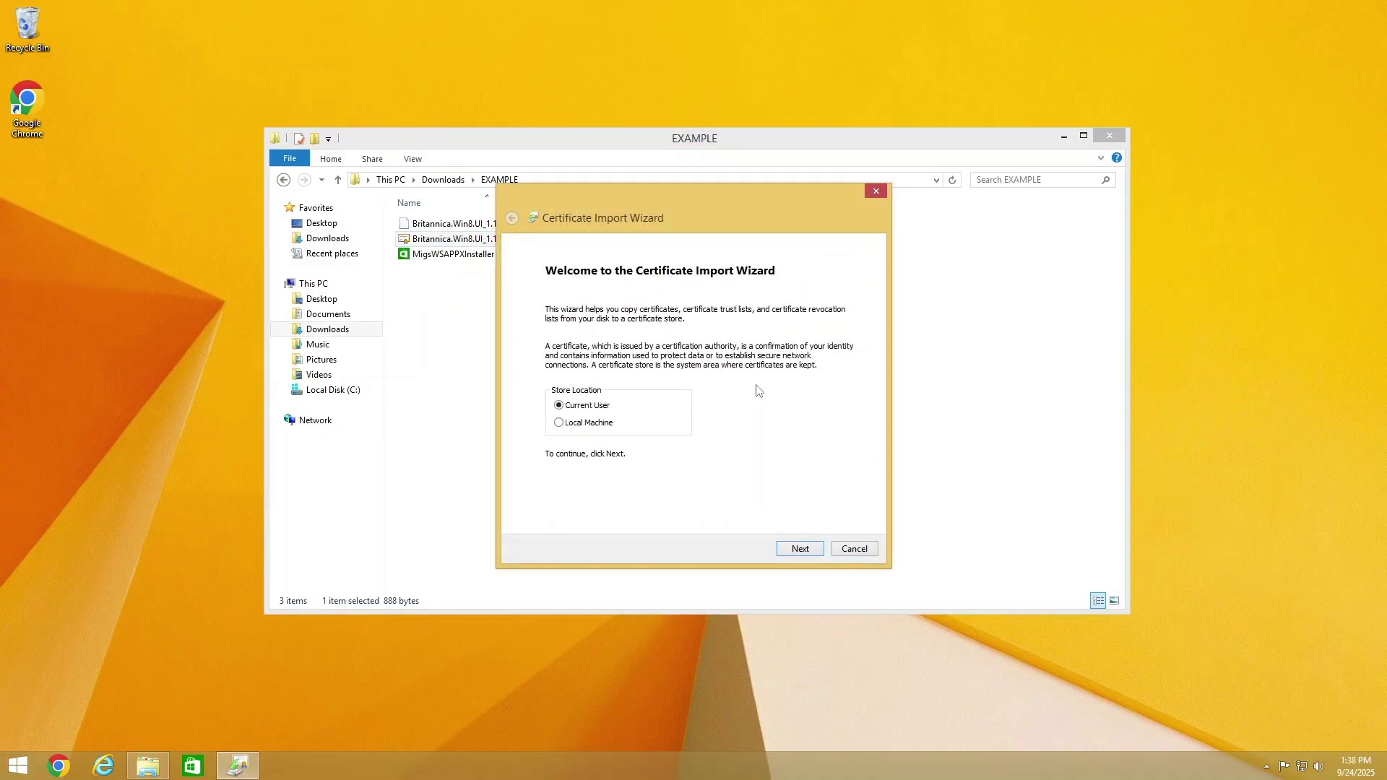
click(574, 424)
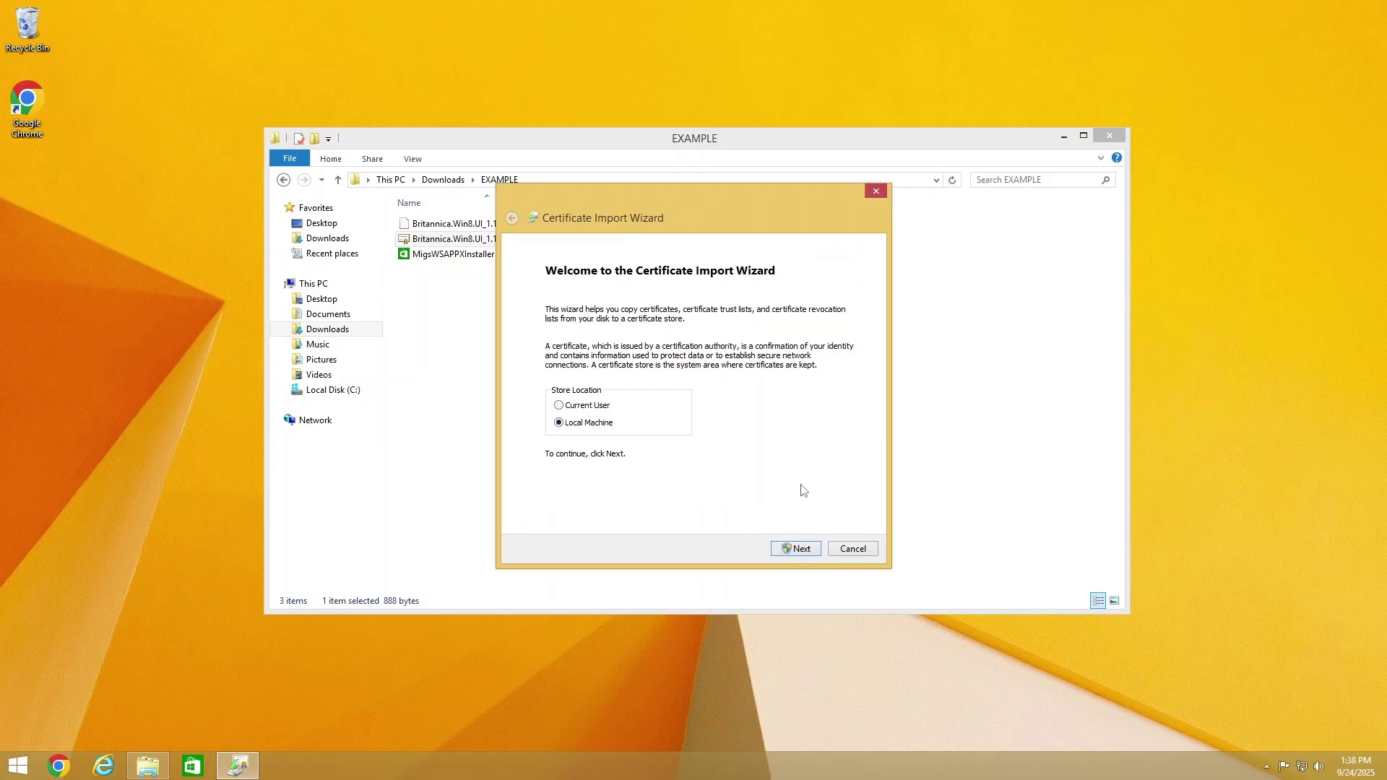
click(794, 549)
click(752, 411)
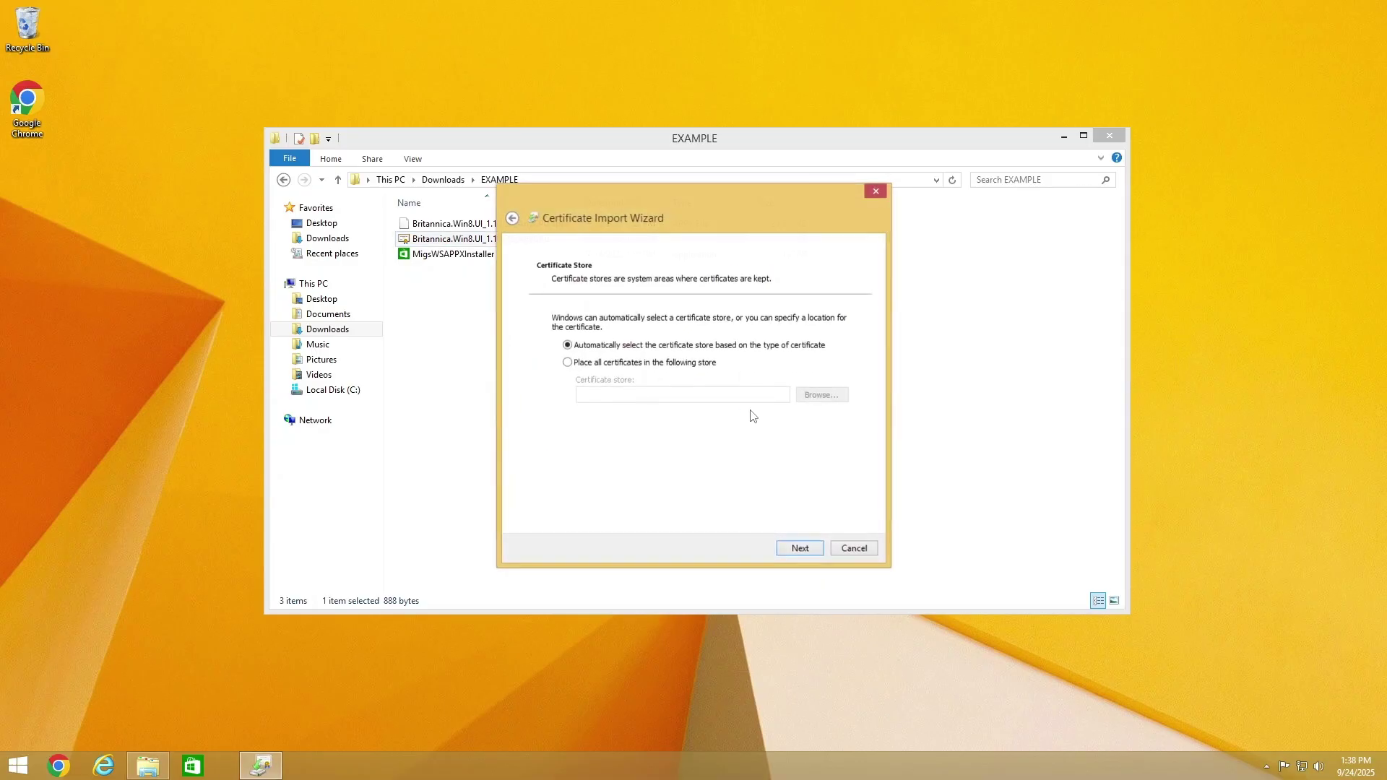
Place the certificate in Trusted Root Certification Authorities and finish the import
click(649, 364)
click(821, 395)
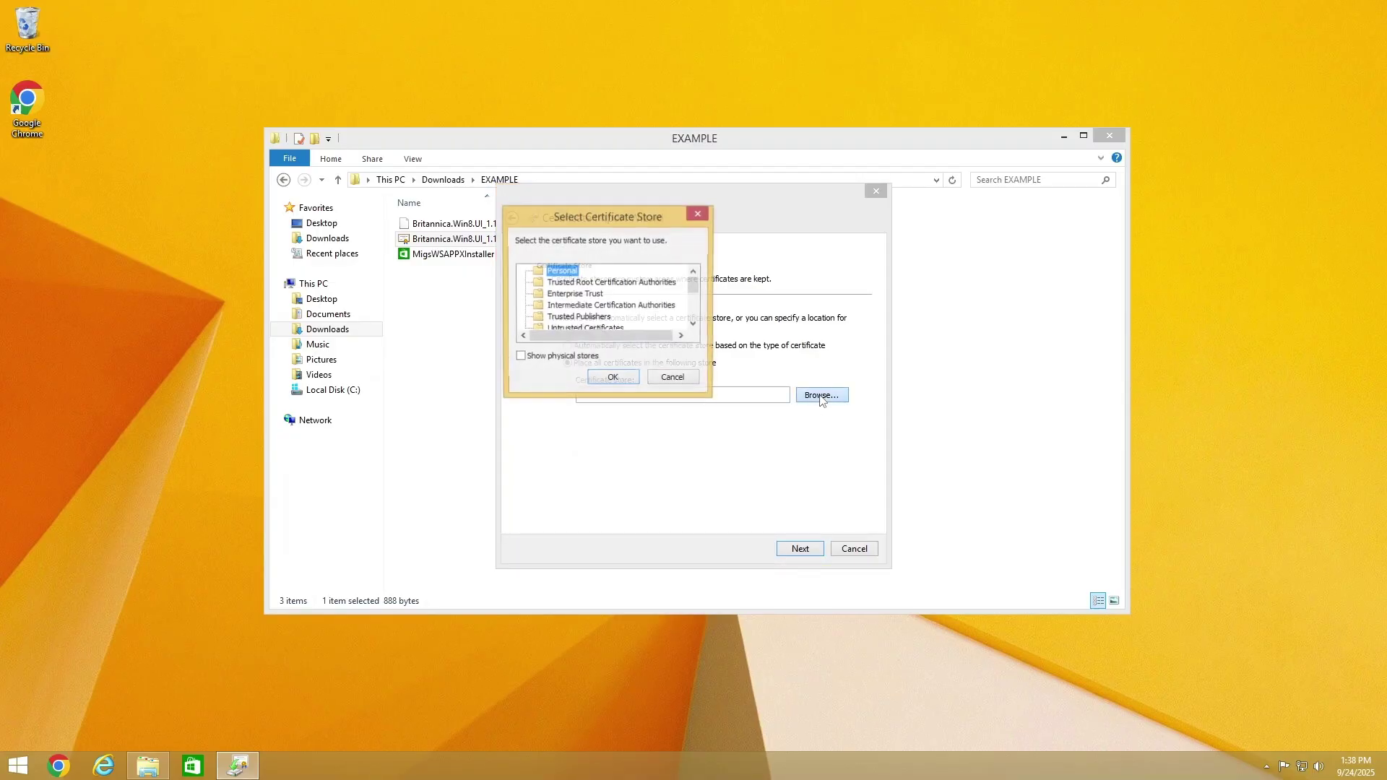
click(636, 285)
click(610, 378)
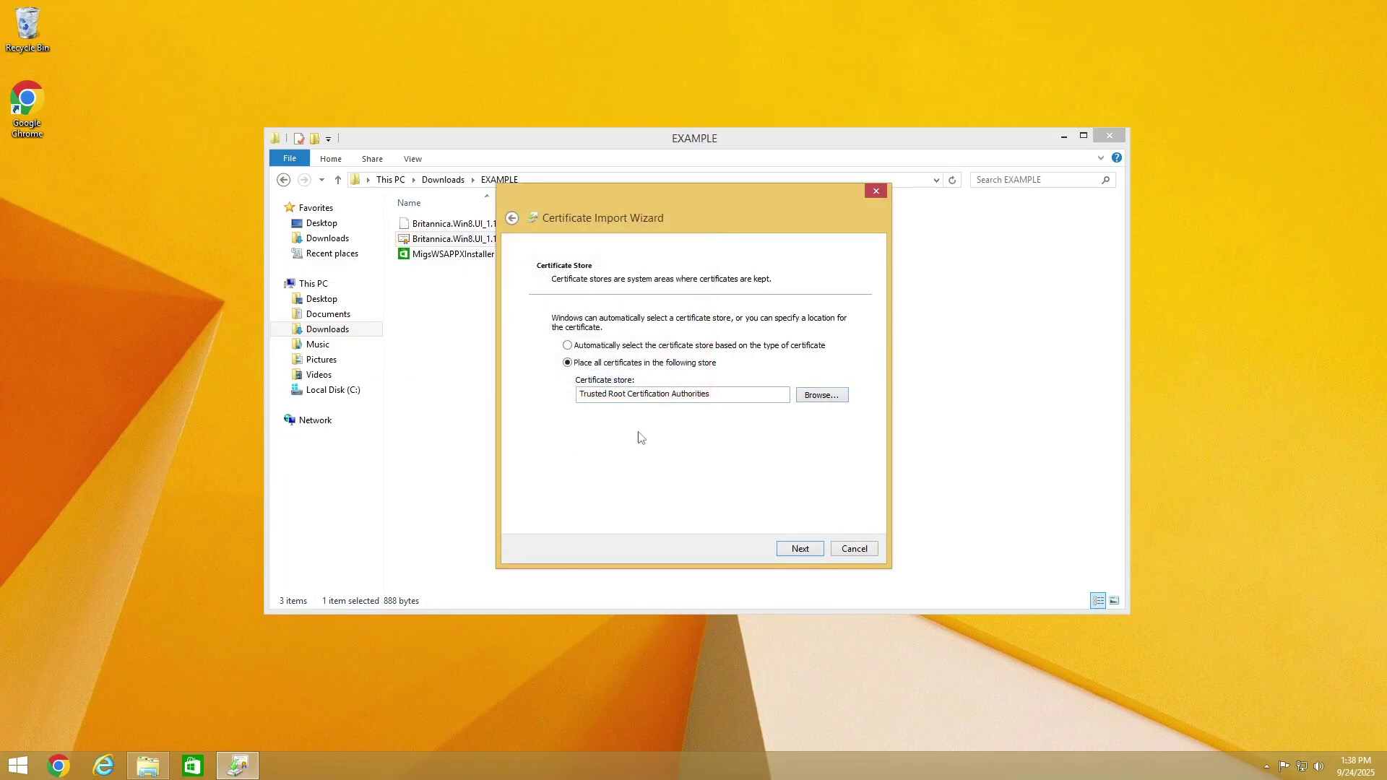
click(797, 550)
click(795, 551)
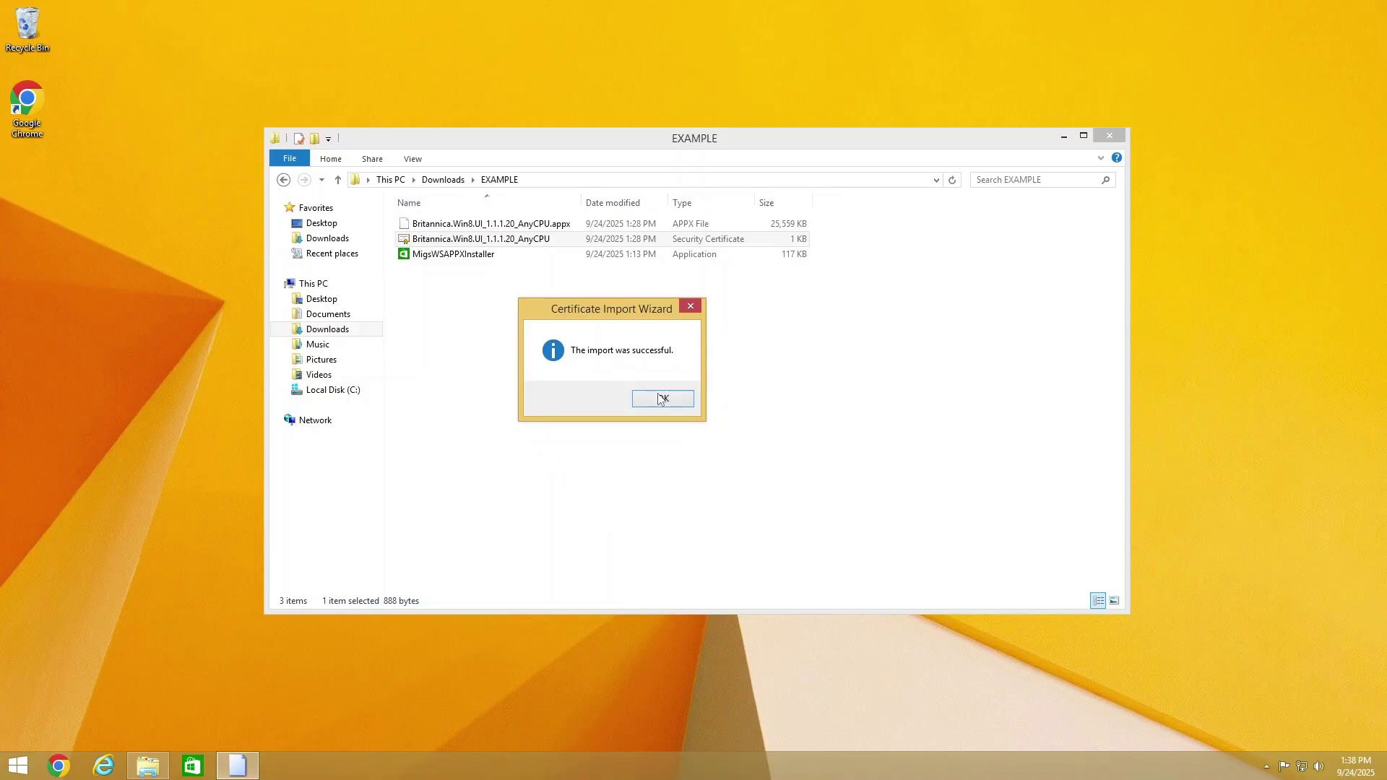
Acknowledge the import success, then close MigsWSAPPXInstaller once it reports 'Installation succeeded'
click(663, 400)
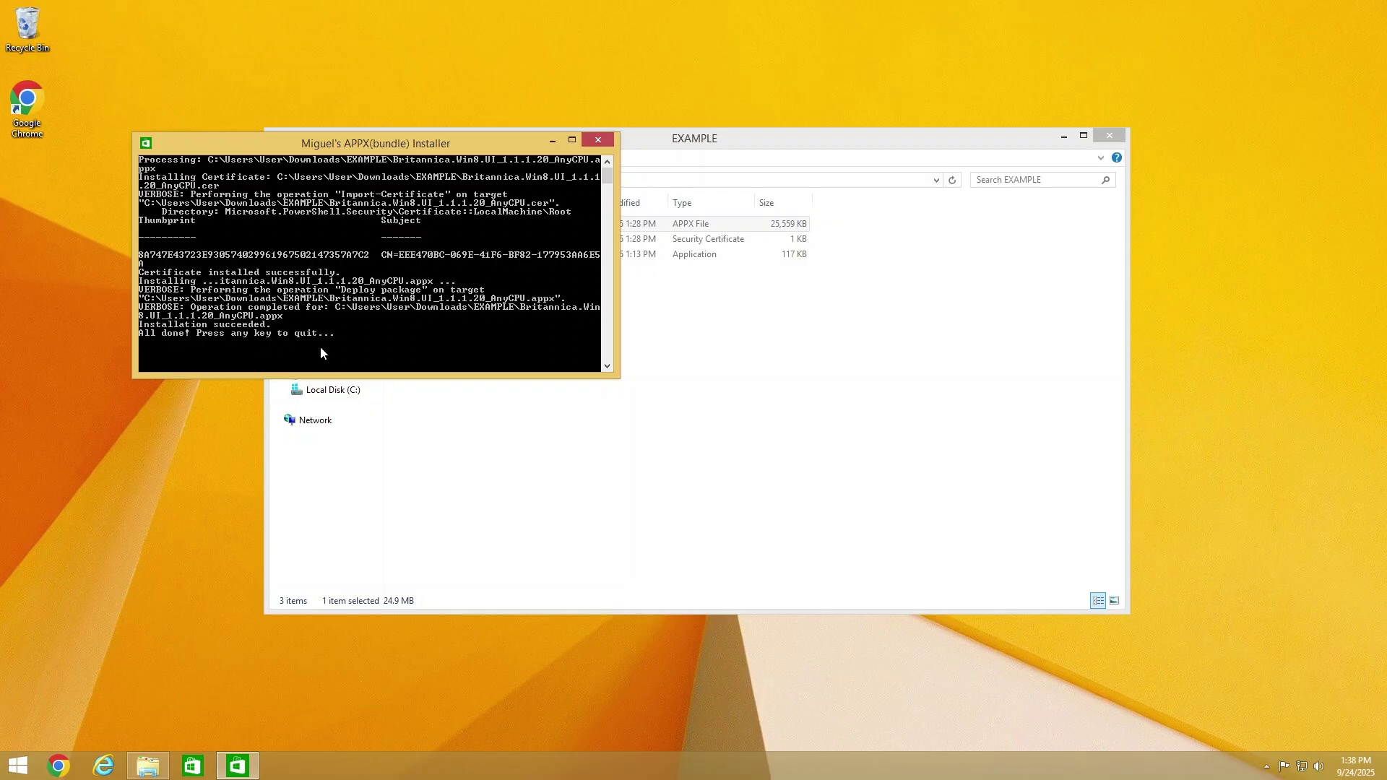
key(Return)
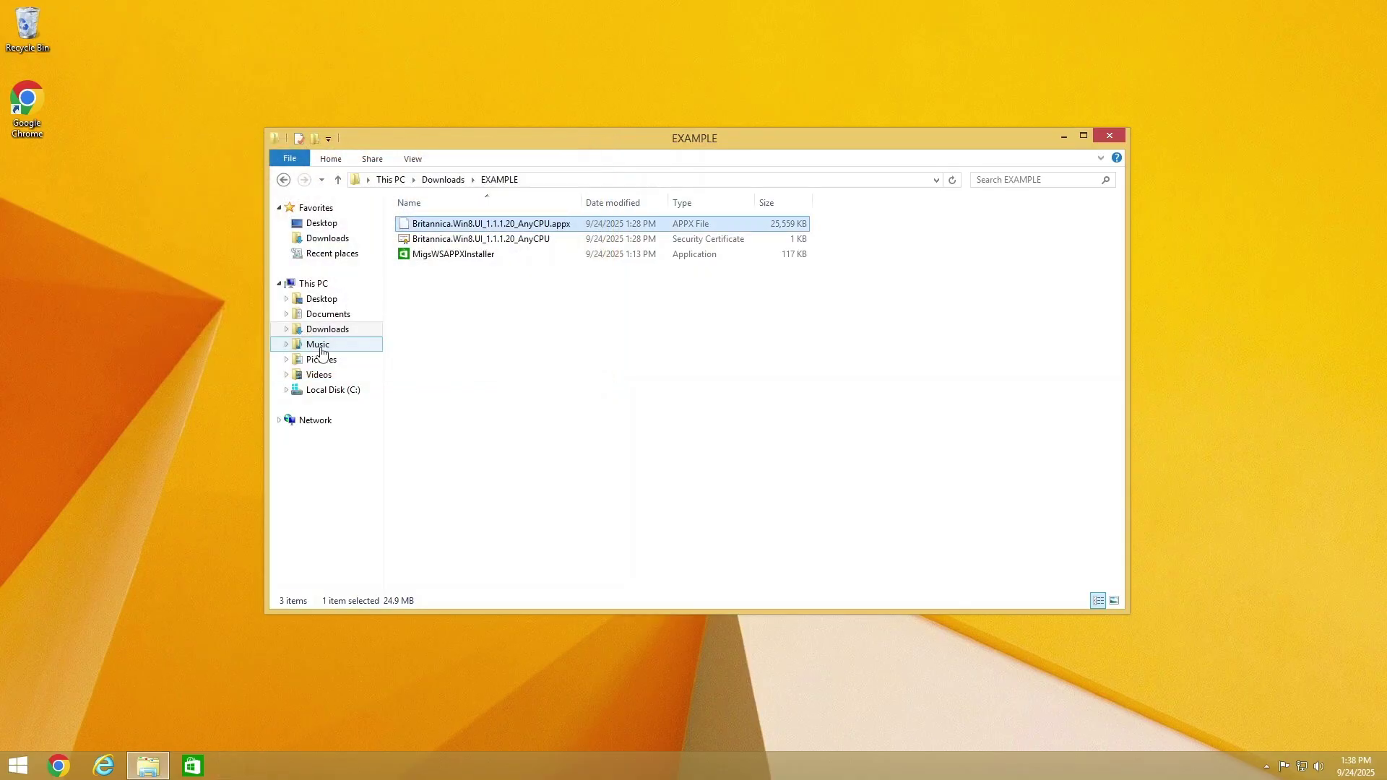
Launch Encyclopaedia Britannica from the Start screen and scroll through its home hub
click(2, 766)
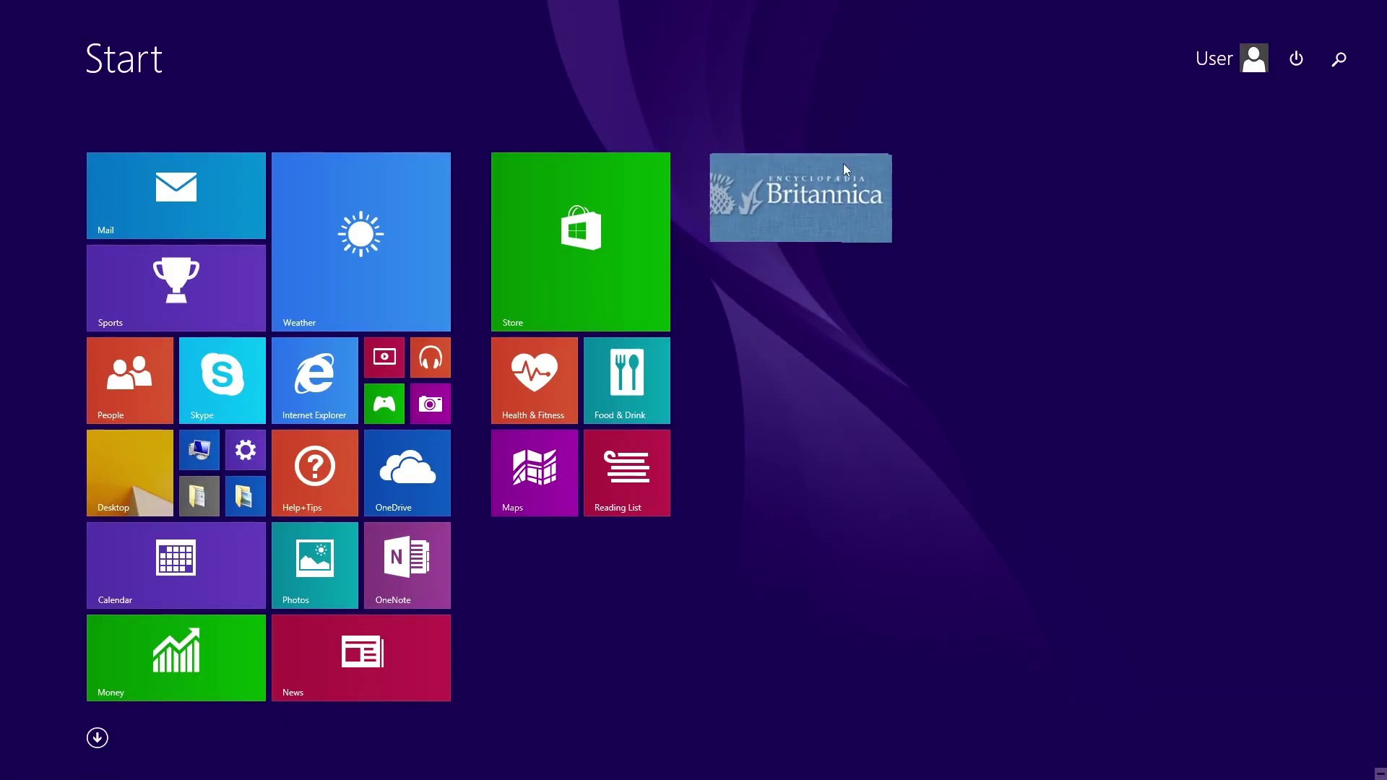
drag(843, 163, 844, 164)
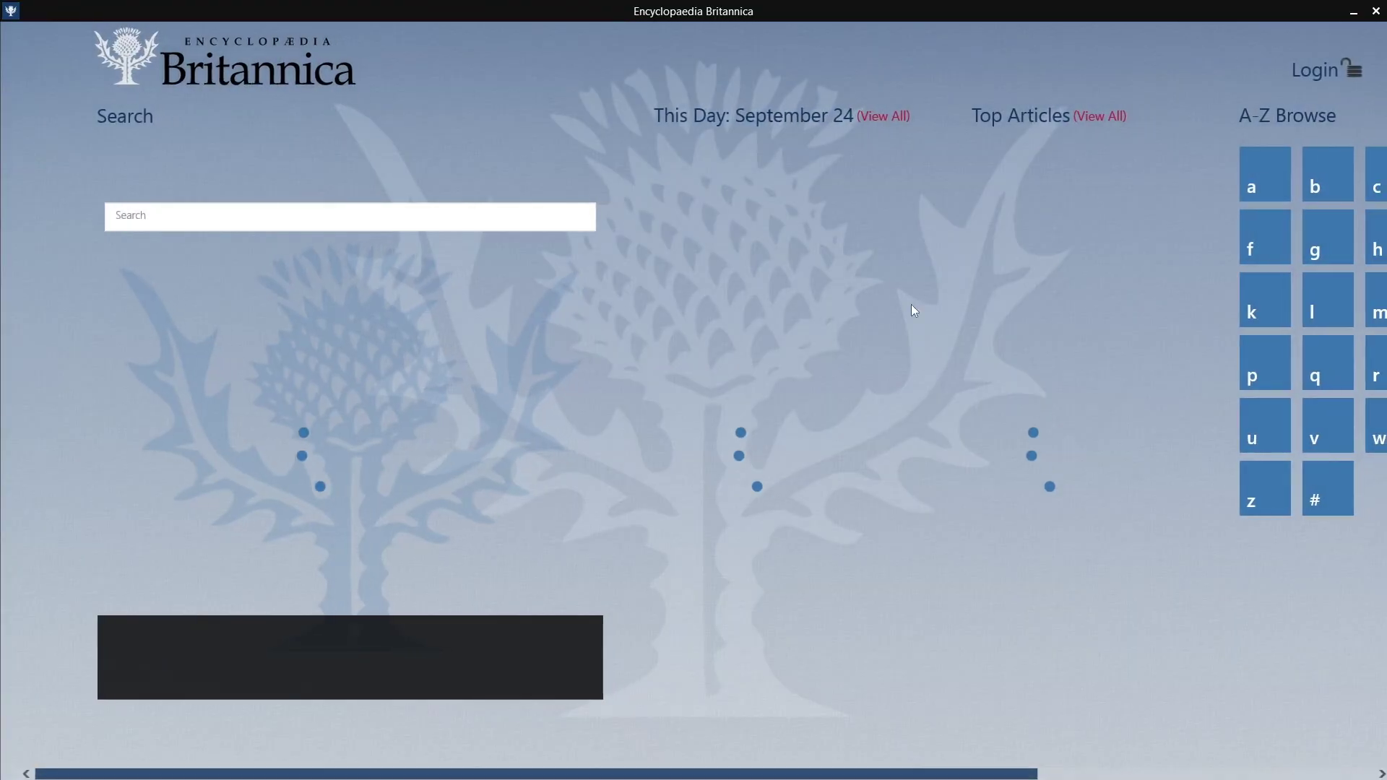
scroll(1071, 469, down, 5)
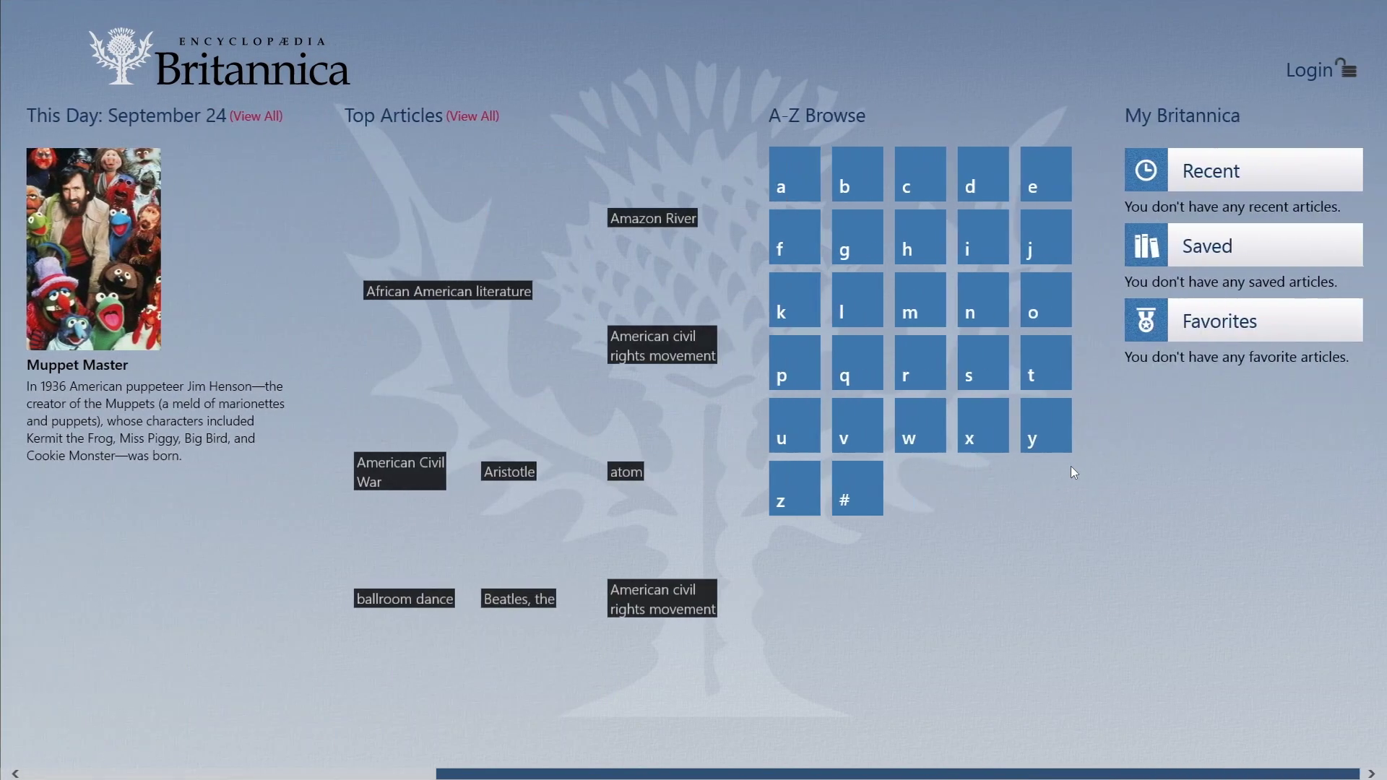
scroll(1071, 466, up, 5)
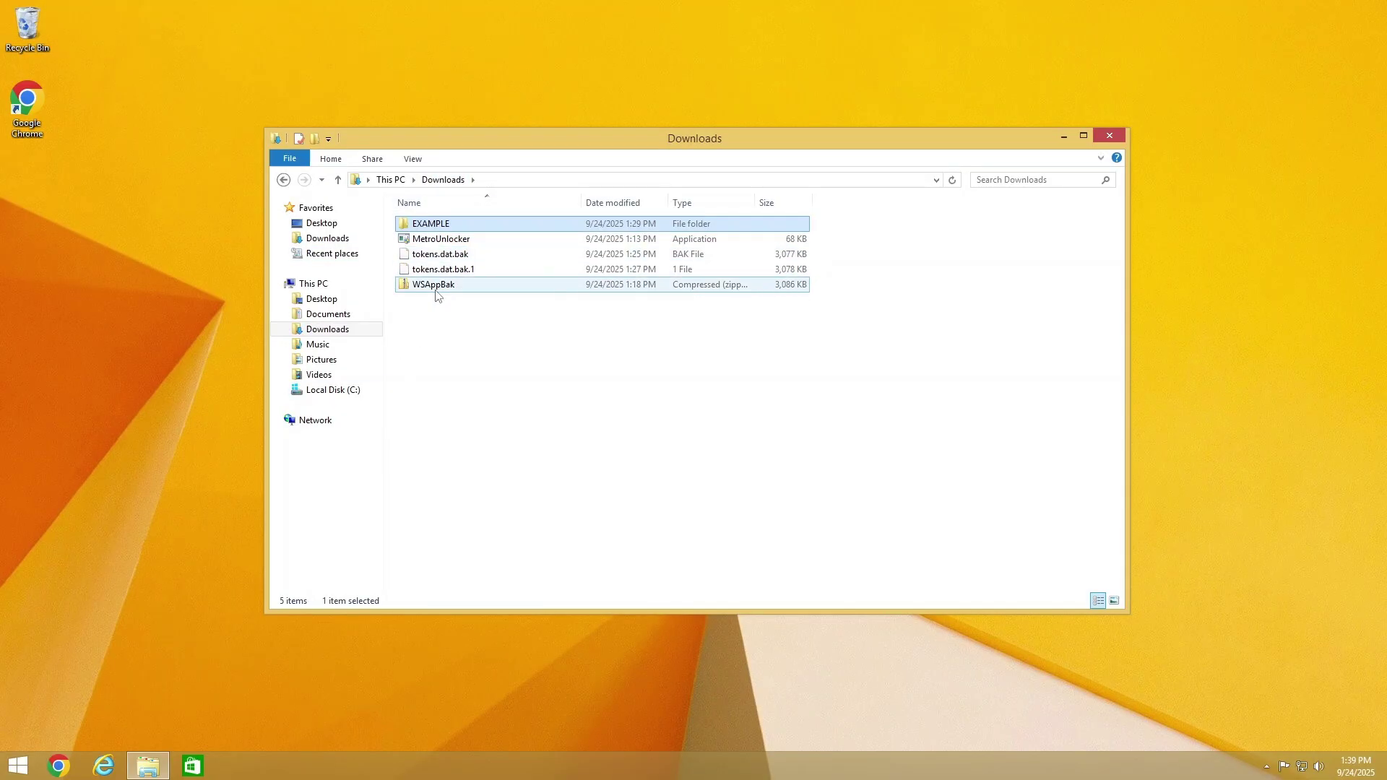
Check the VideoLAN VLC folder's 42,408 KB APPXBUNDLE, then return to Downloads
click(58, 766)
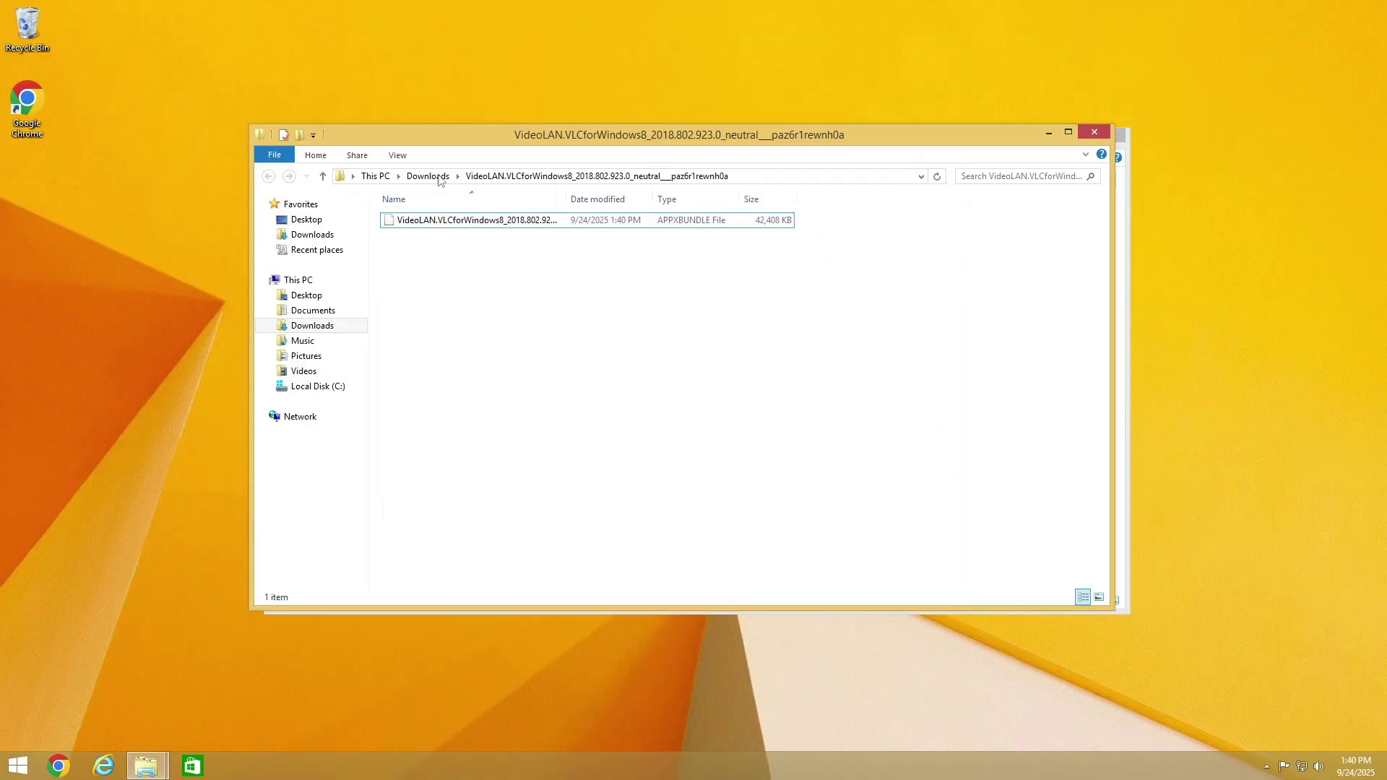
click(438, 179)
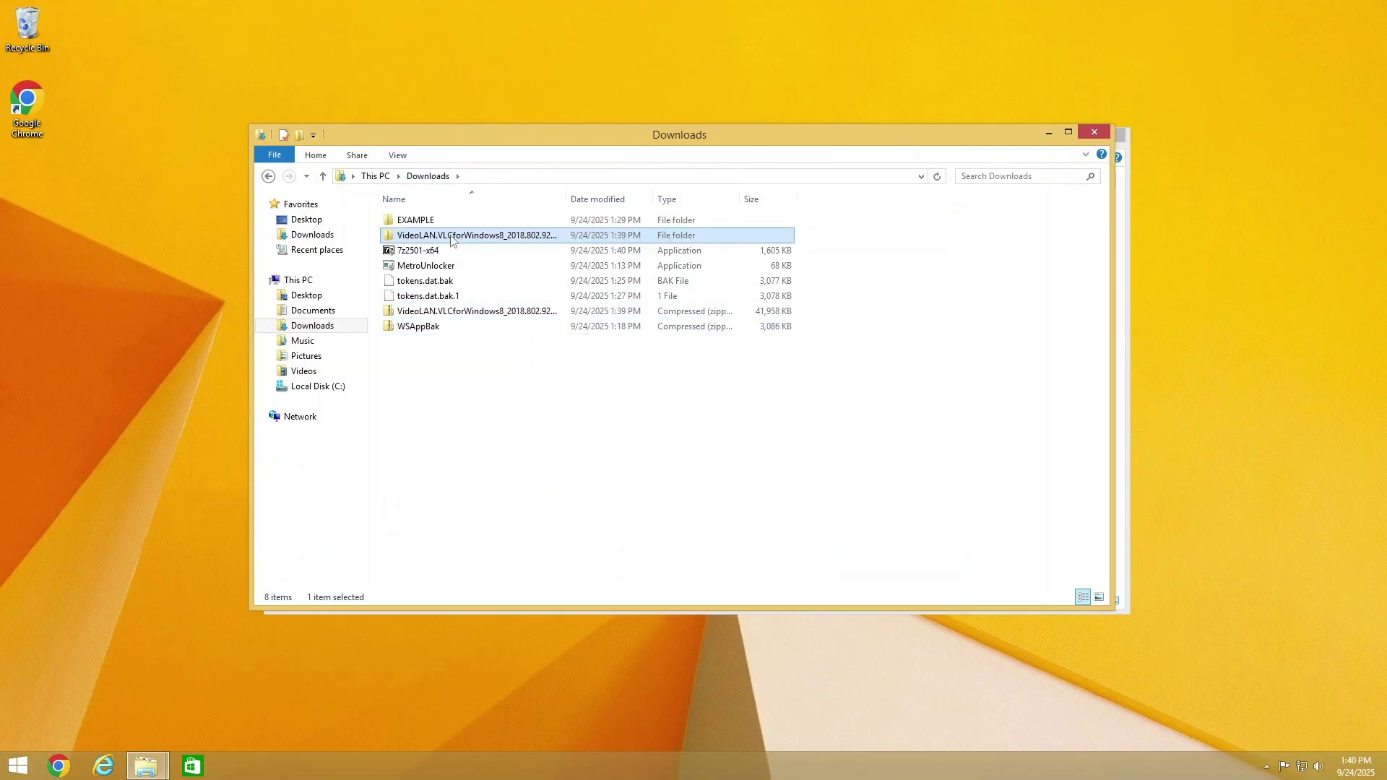
double_click(452, 239)
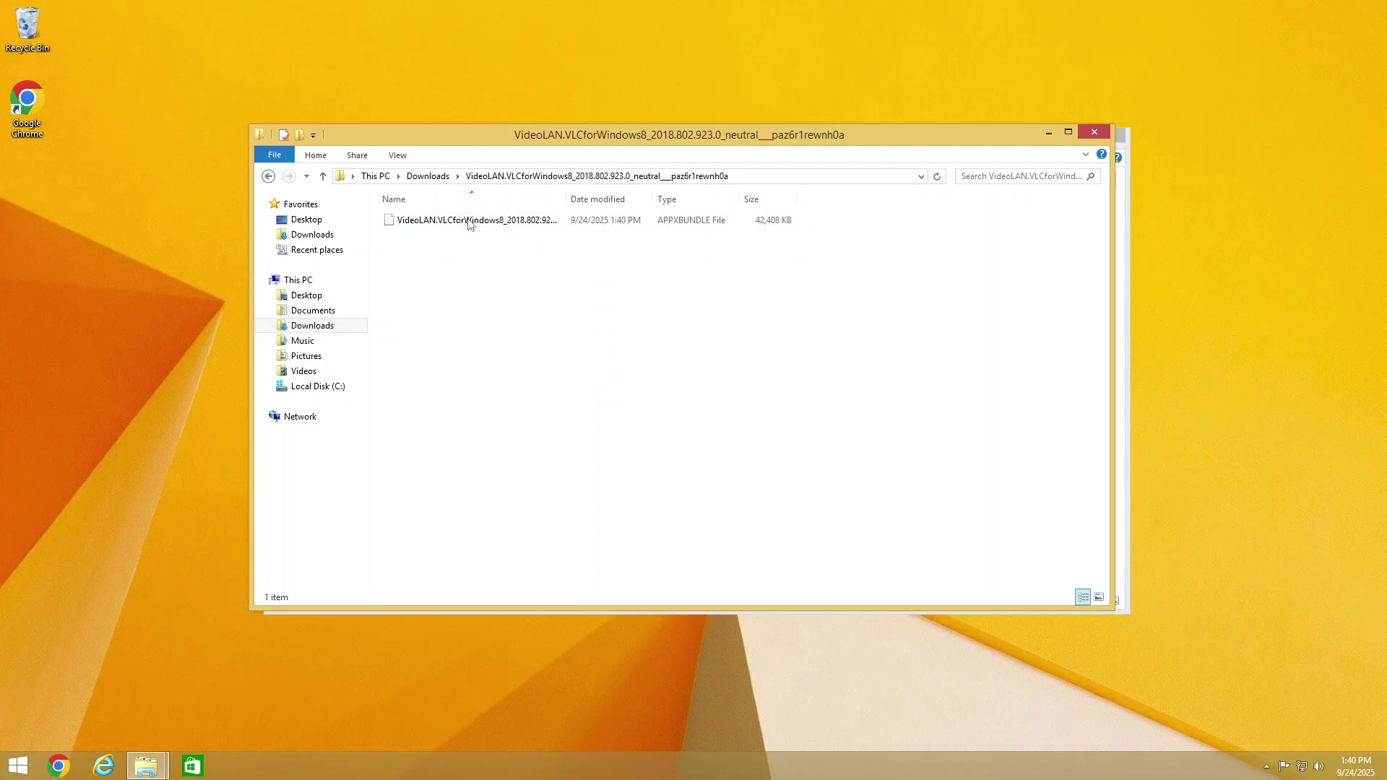
click(428, 176)
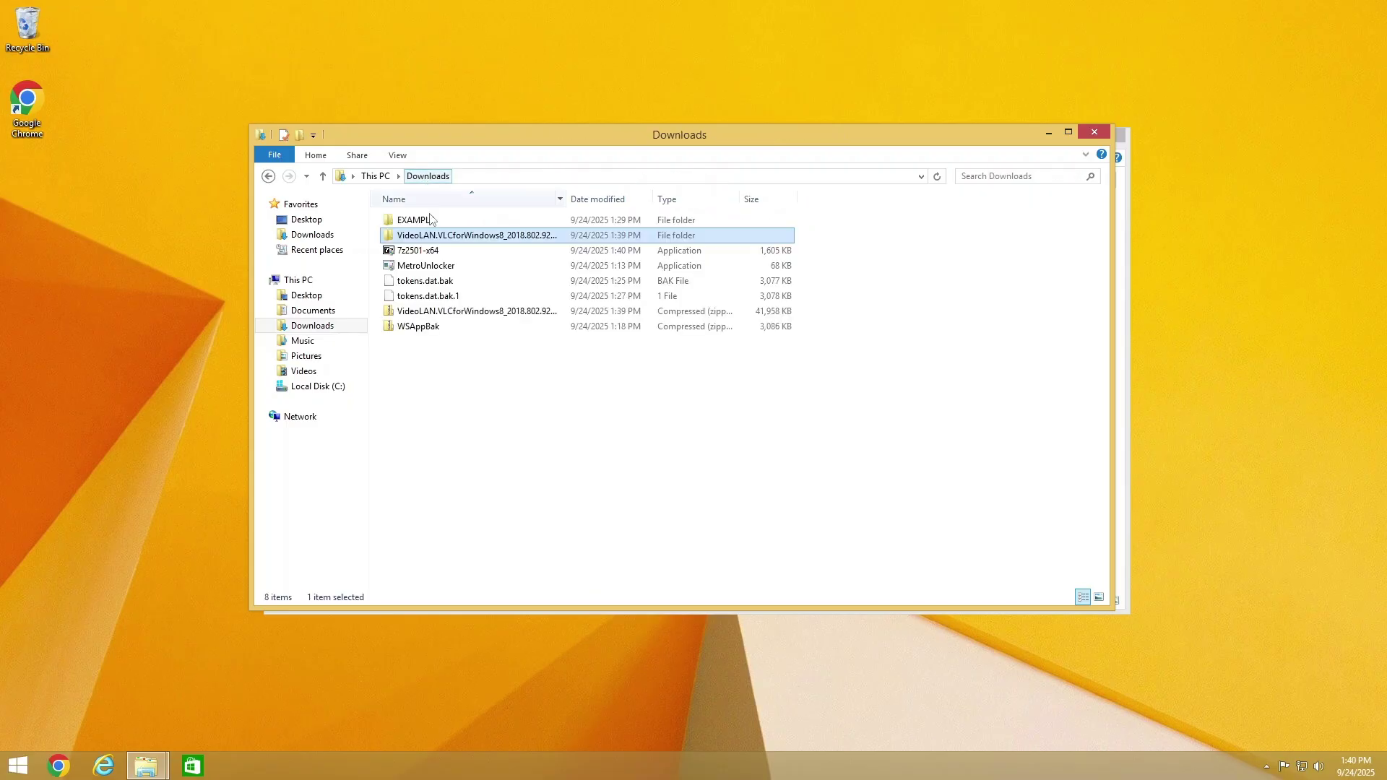
Extract WSAppBak.zip into a new WSAppBak folder with 7-Zip
click(438, 327)
right_click(438, 328)
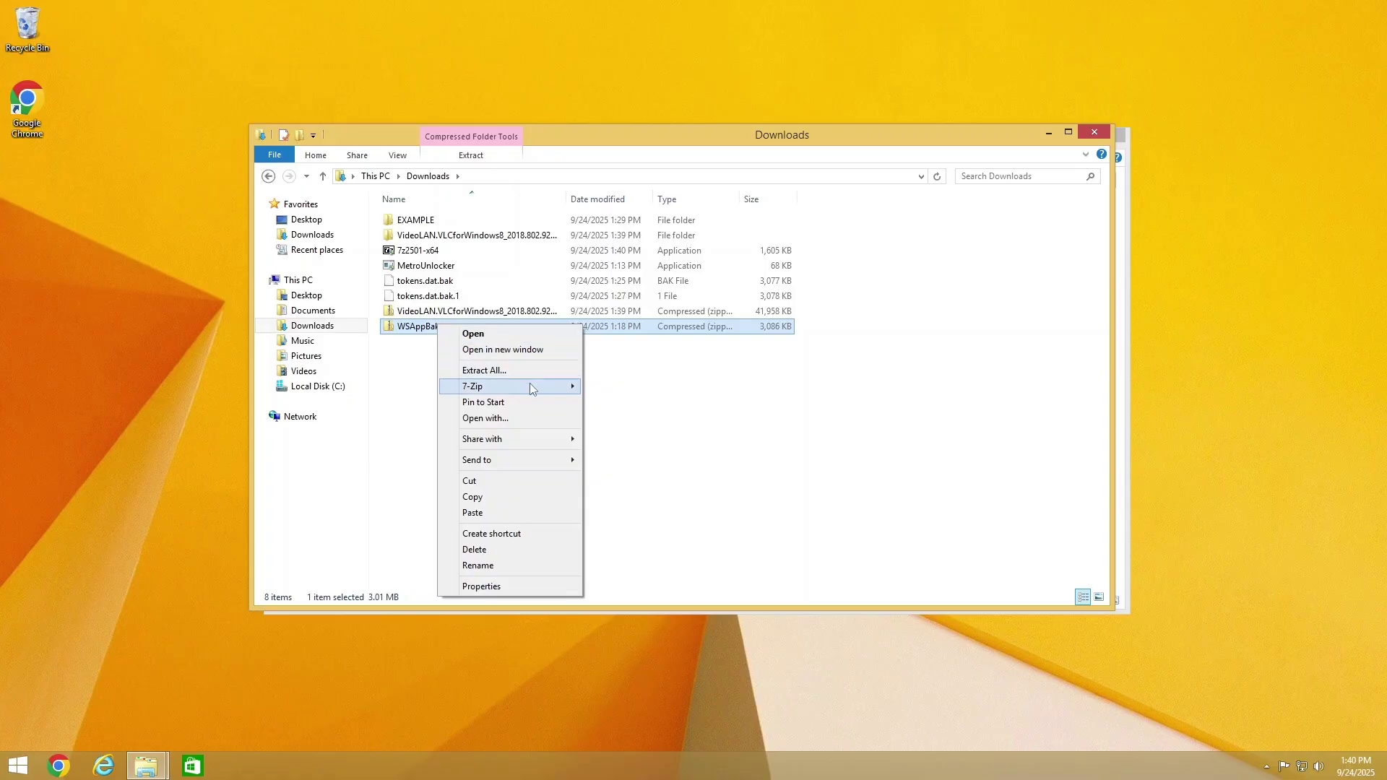
mouse_move(531, 388)
click(615, 419)
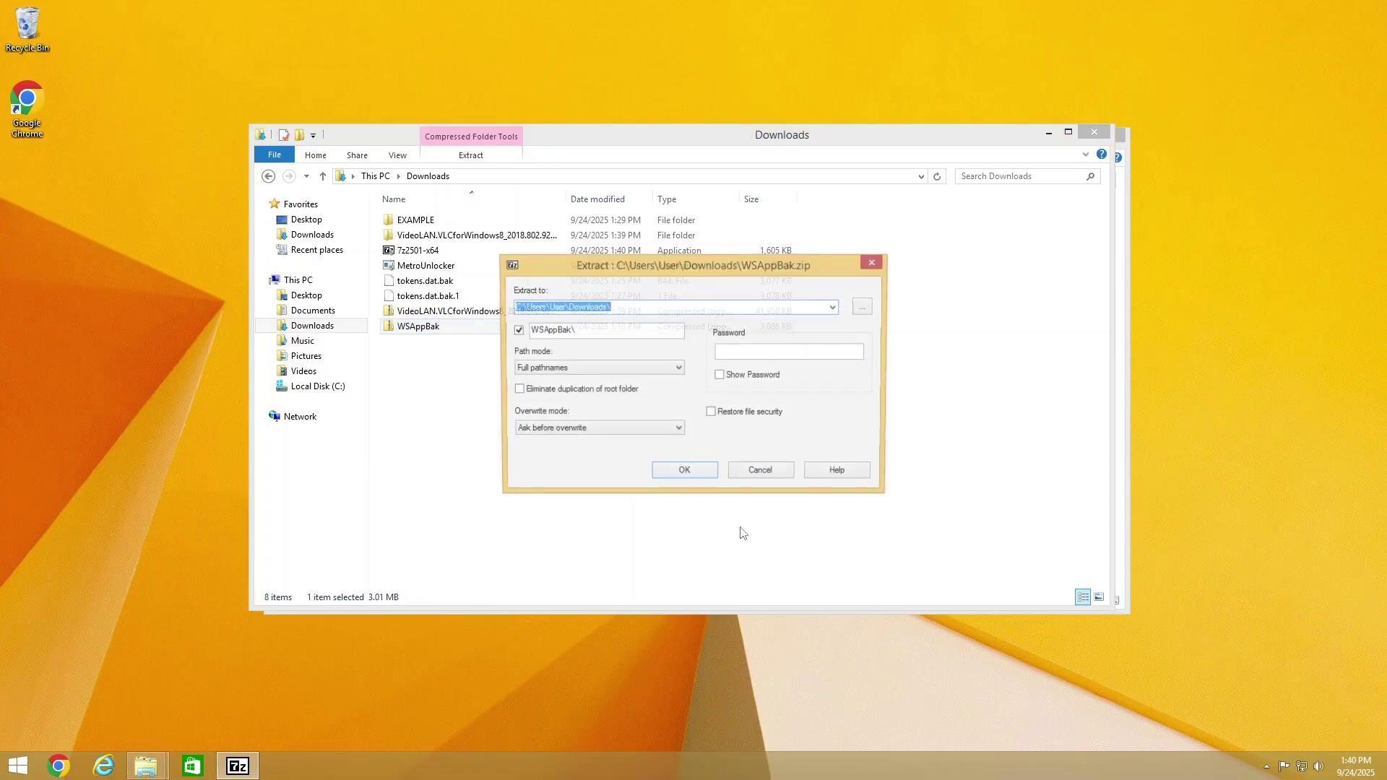
click(685, 475)
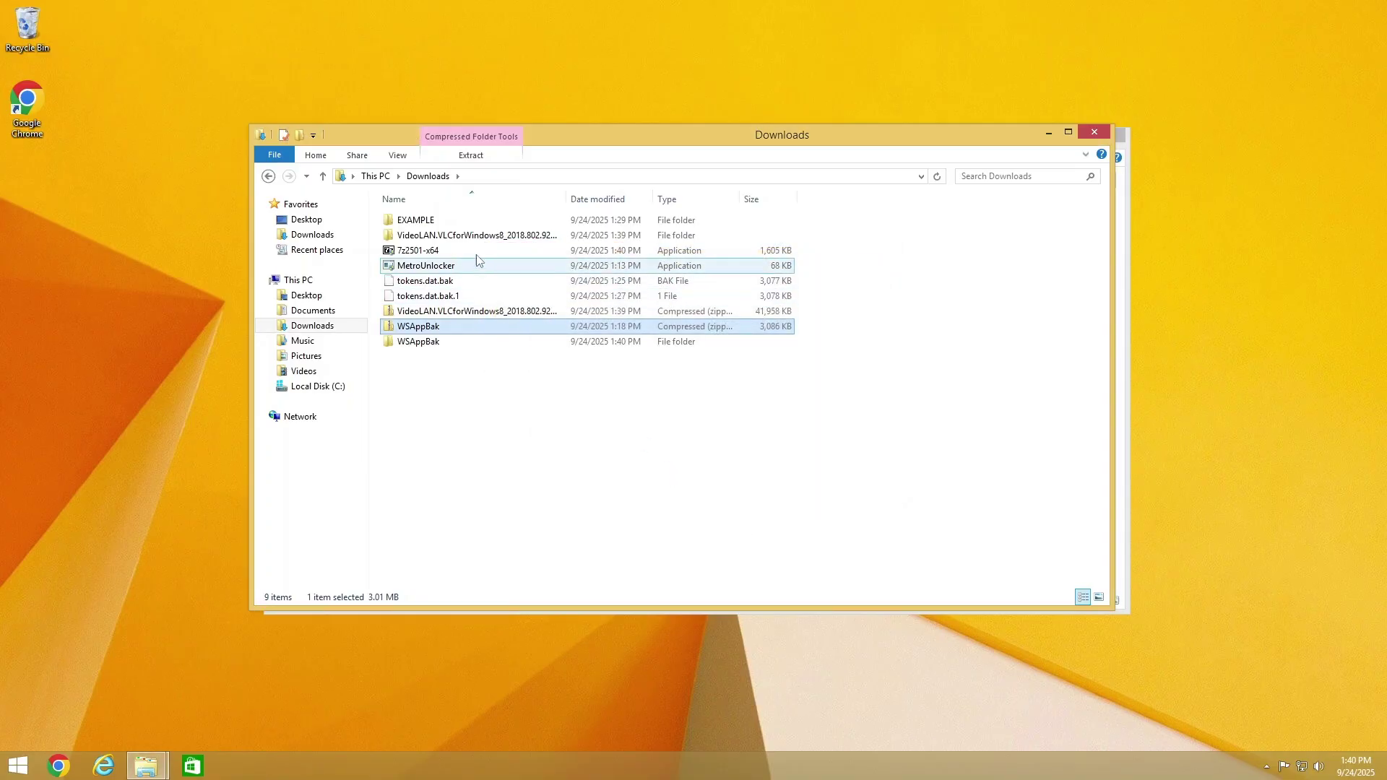
Extract the VLC APPXBUNDLE file with 7-Zip
double_click(454, 235)
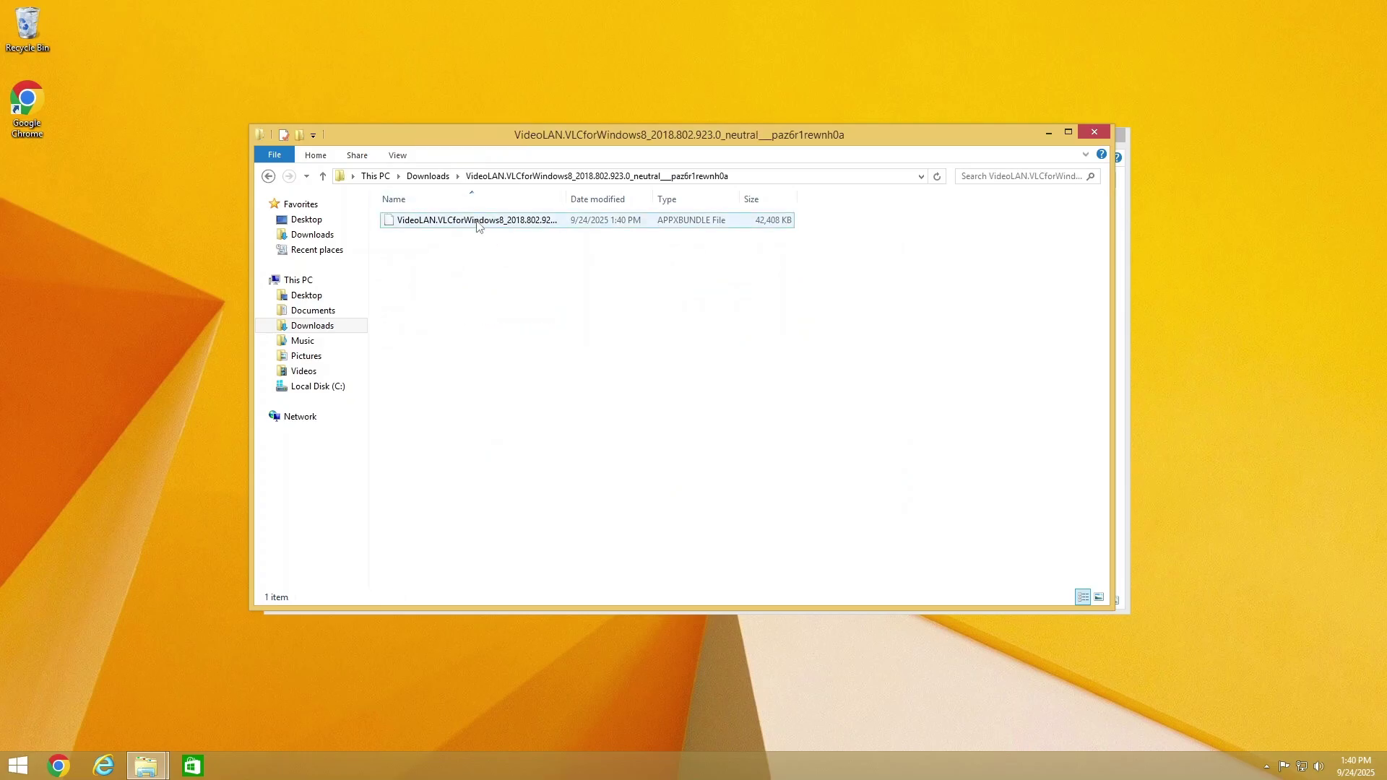
click(477, 226)
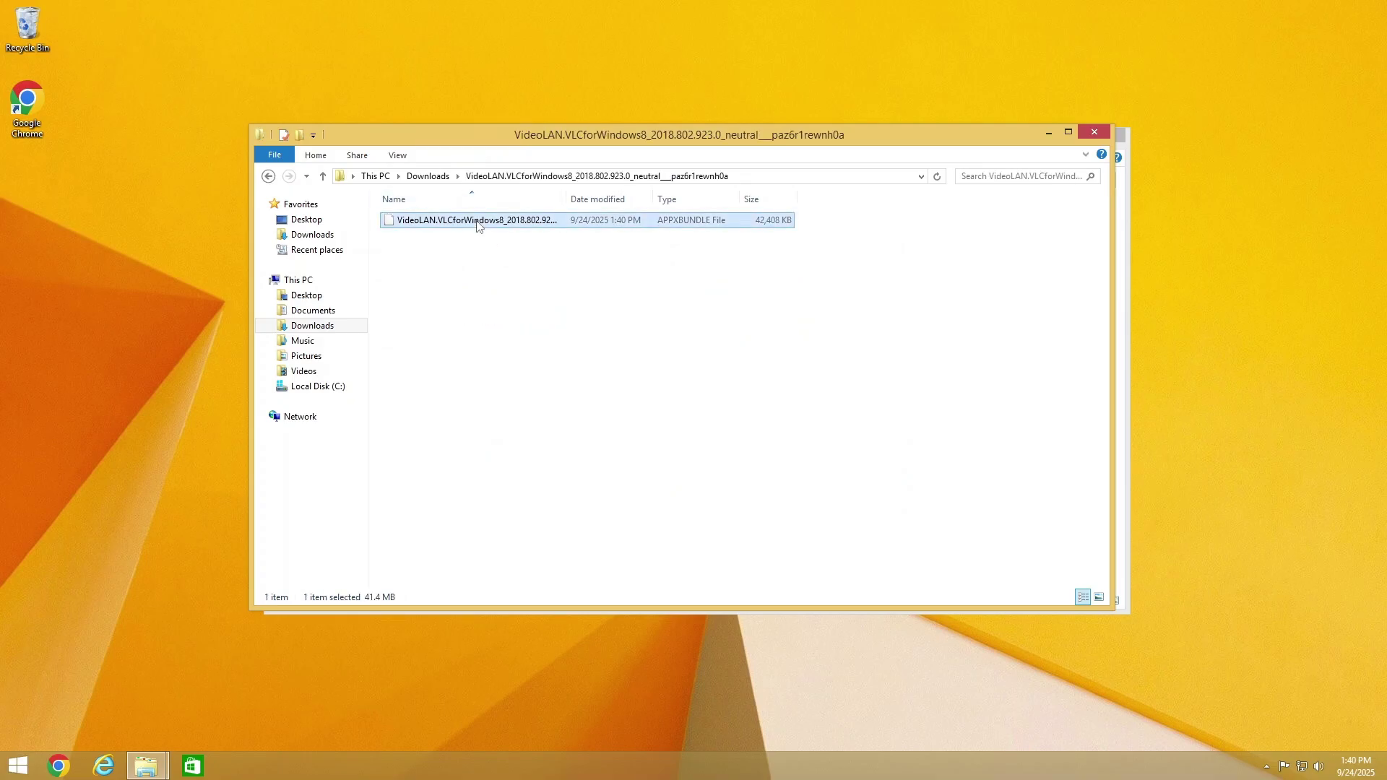
right_click(477, 226)
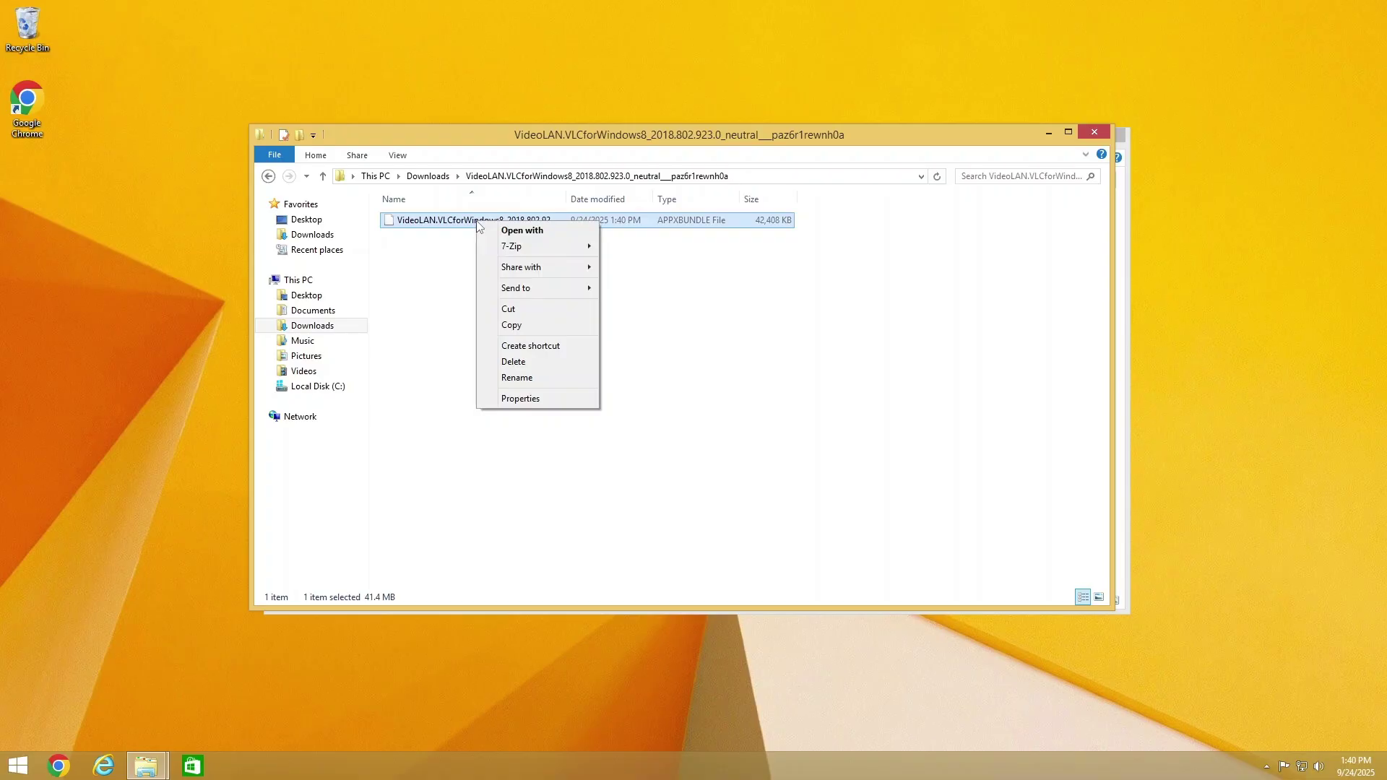
mouse_move(542, 247)
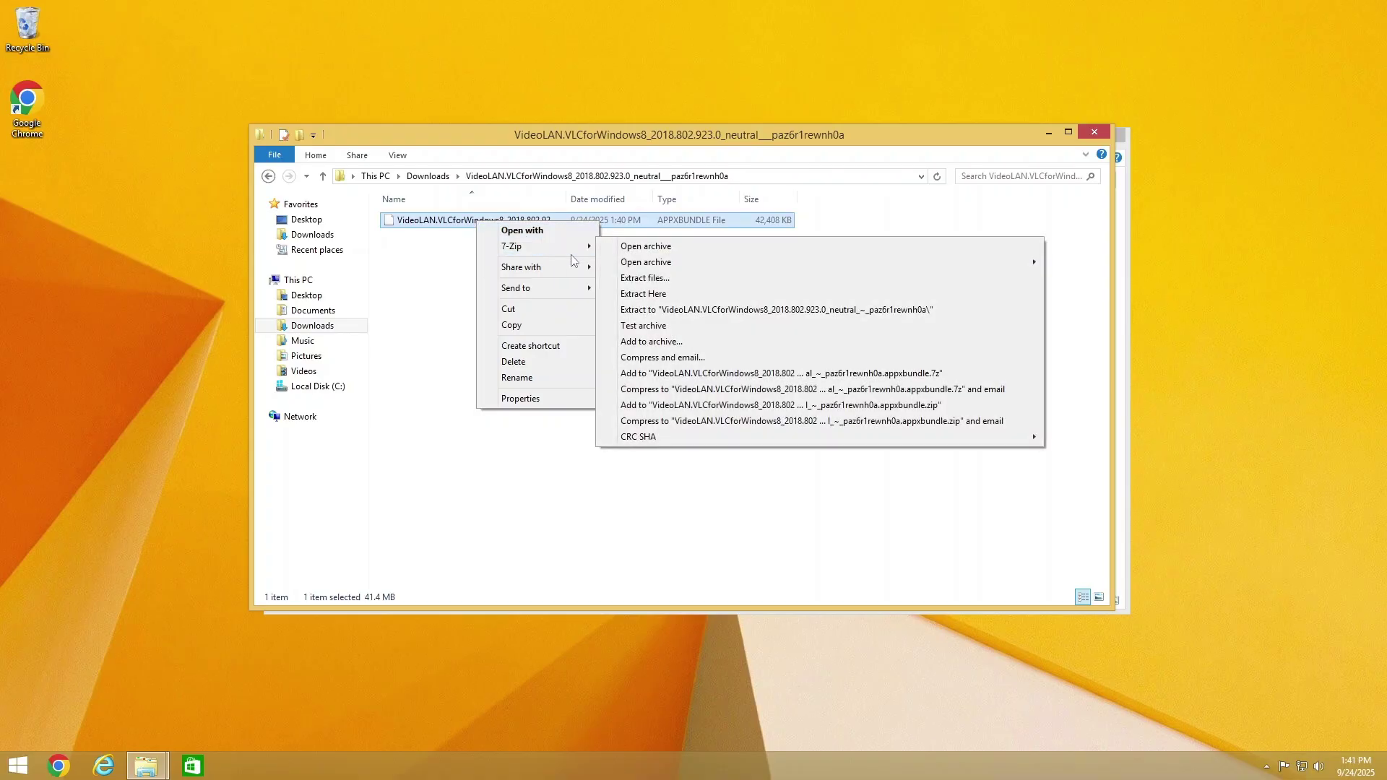
mouse_move(625, 265)
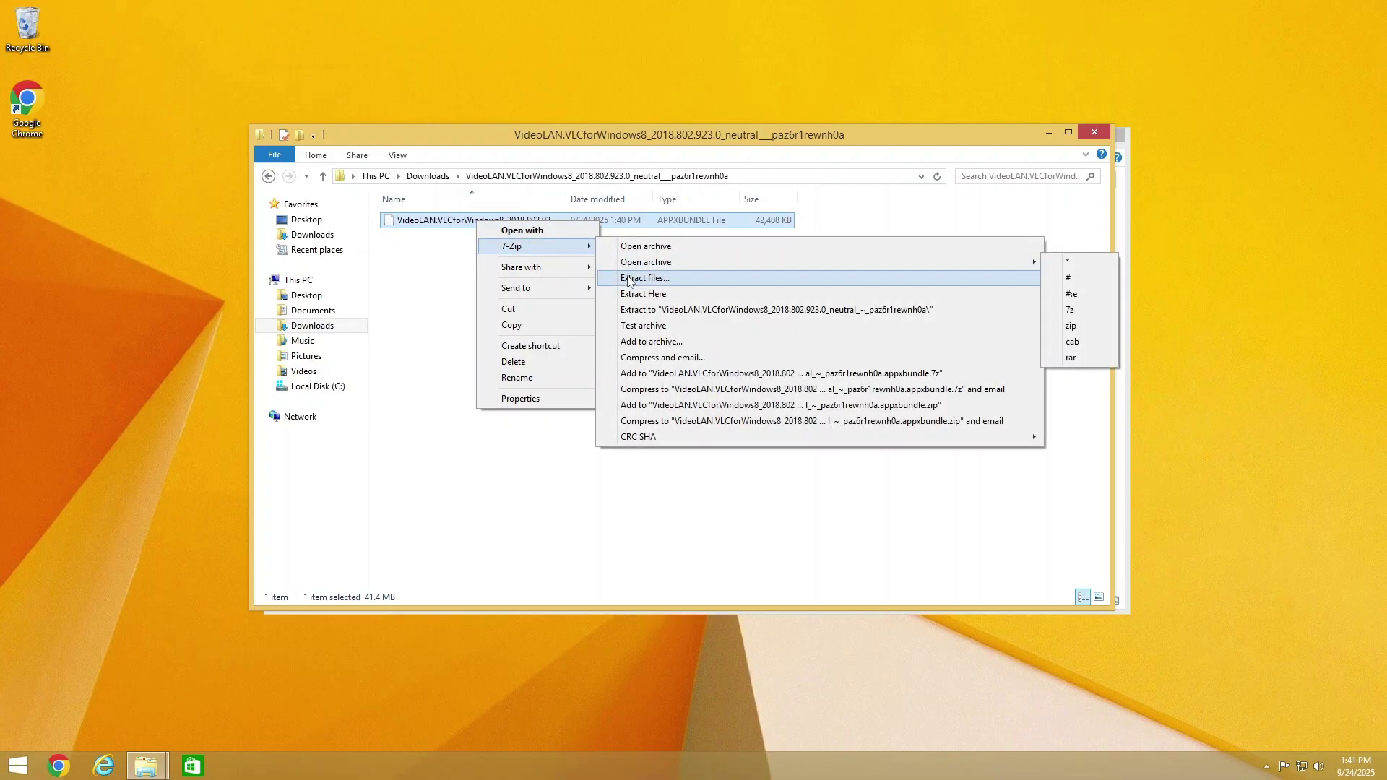
click(638, 278)
click(702, 474)
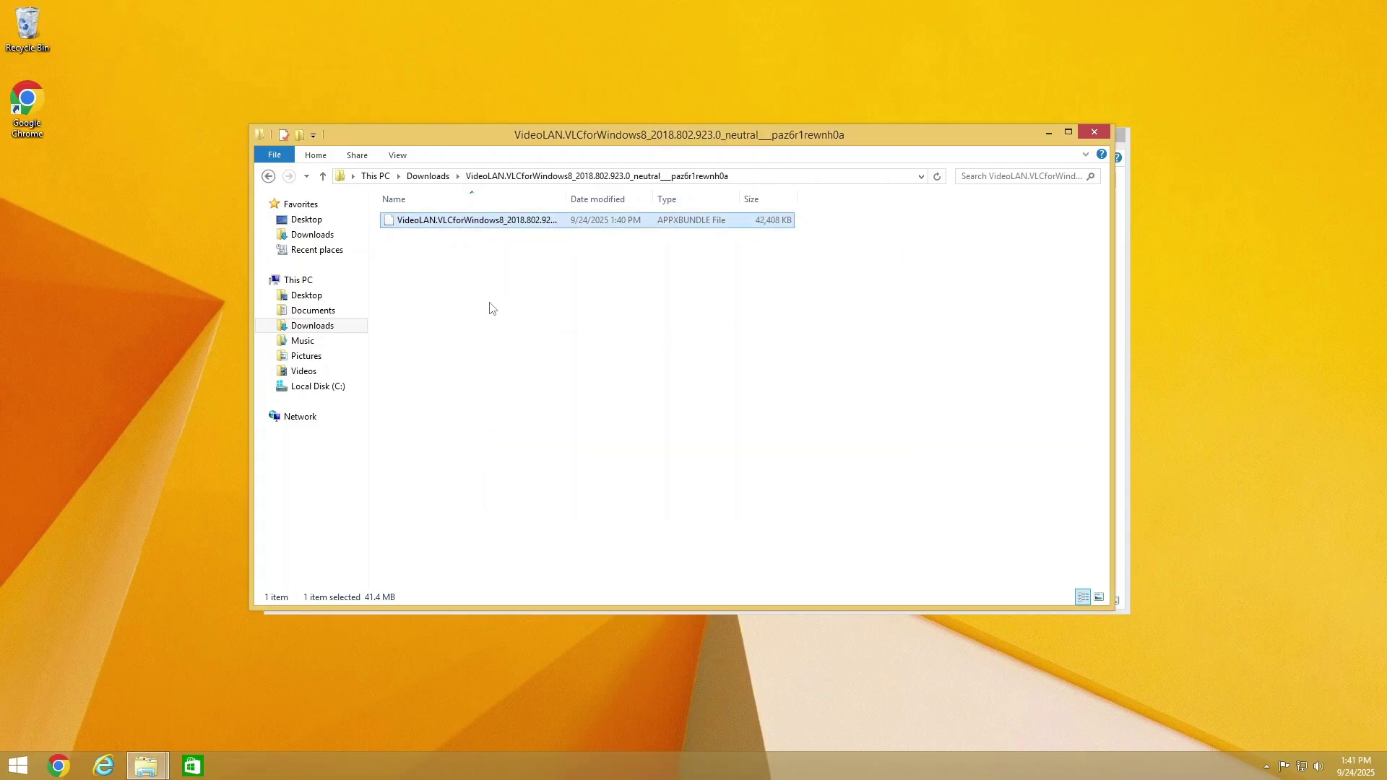
Extract the x86 VLC appx package and open the VLC_WinRT.Windows_3.1.1.0_x86 folder
double_click(448, 221)
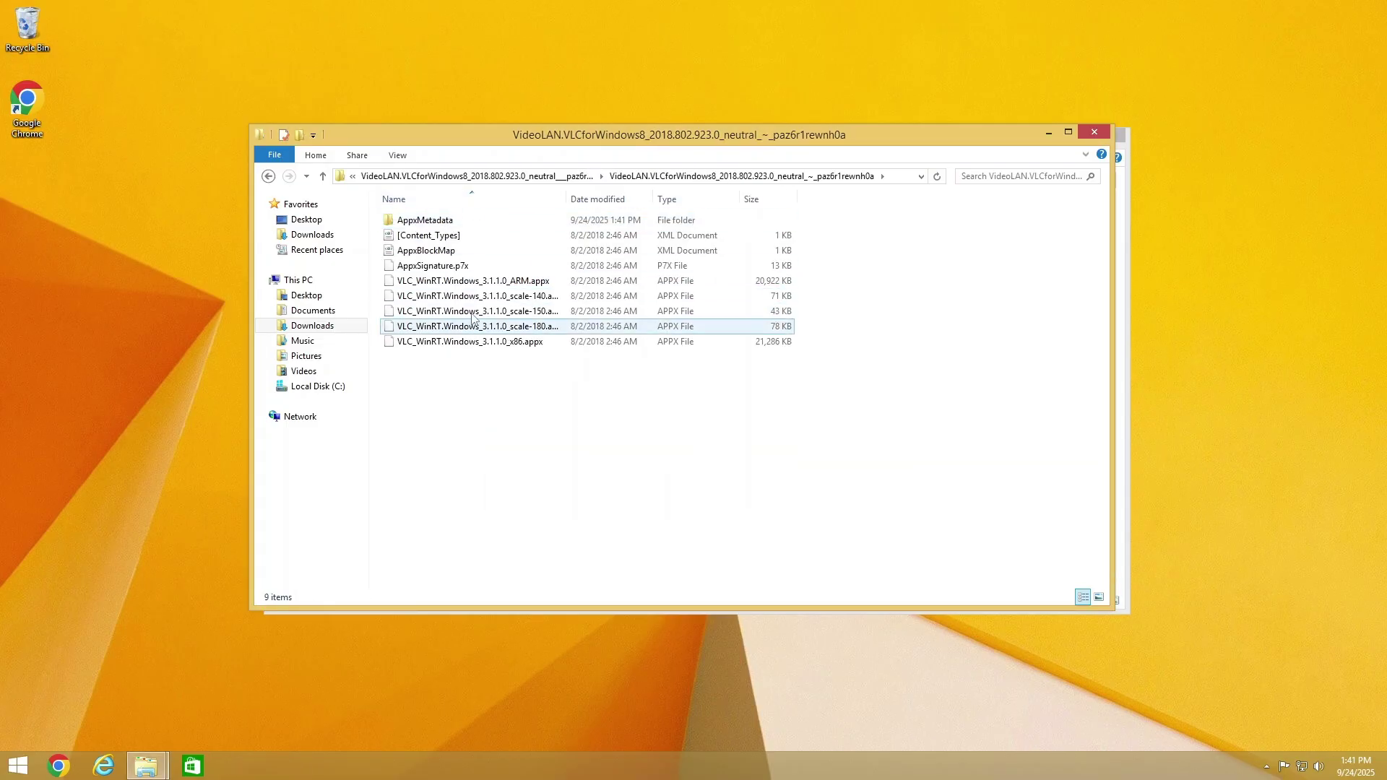
click(460, 343)
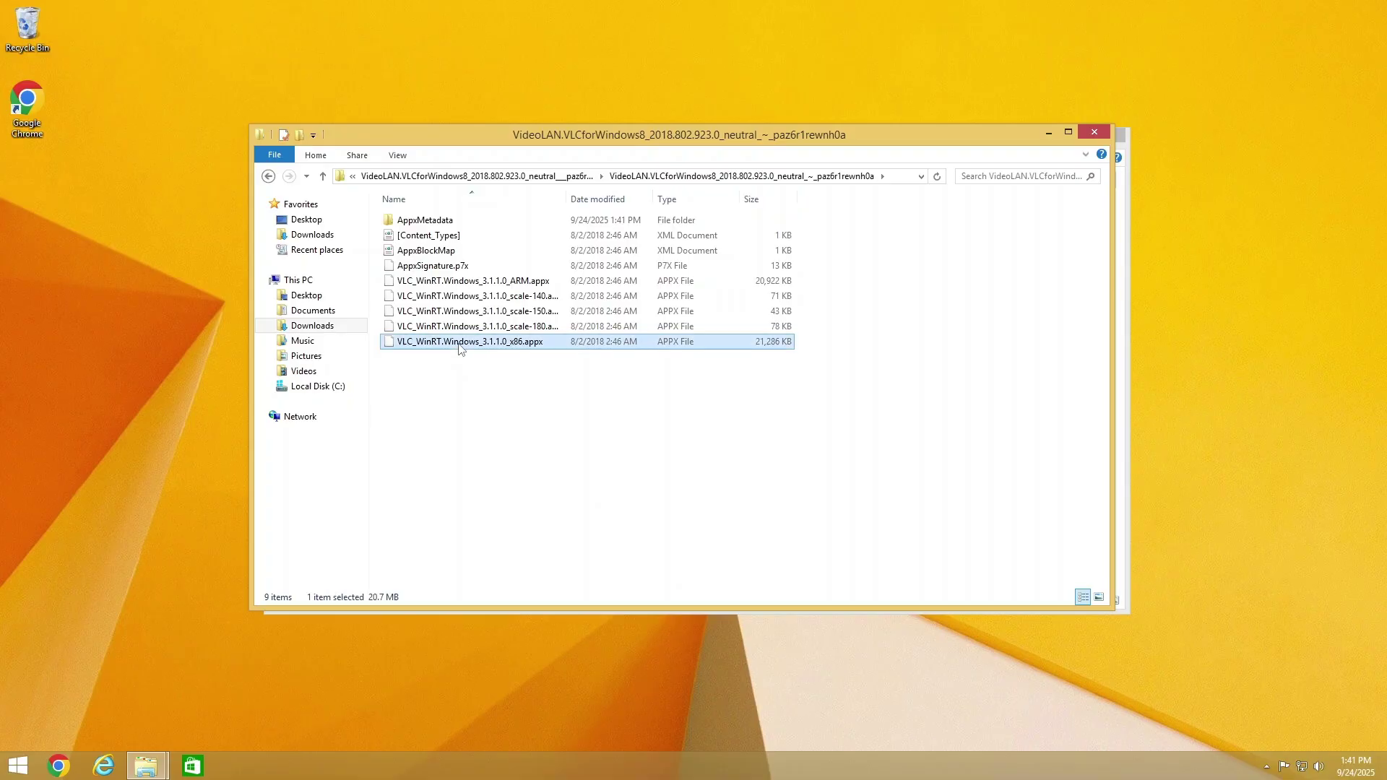
click(497, 282)
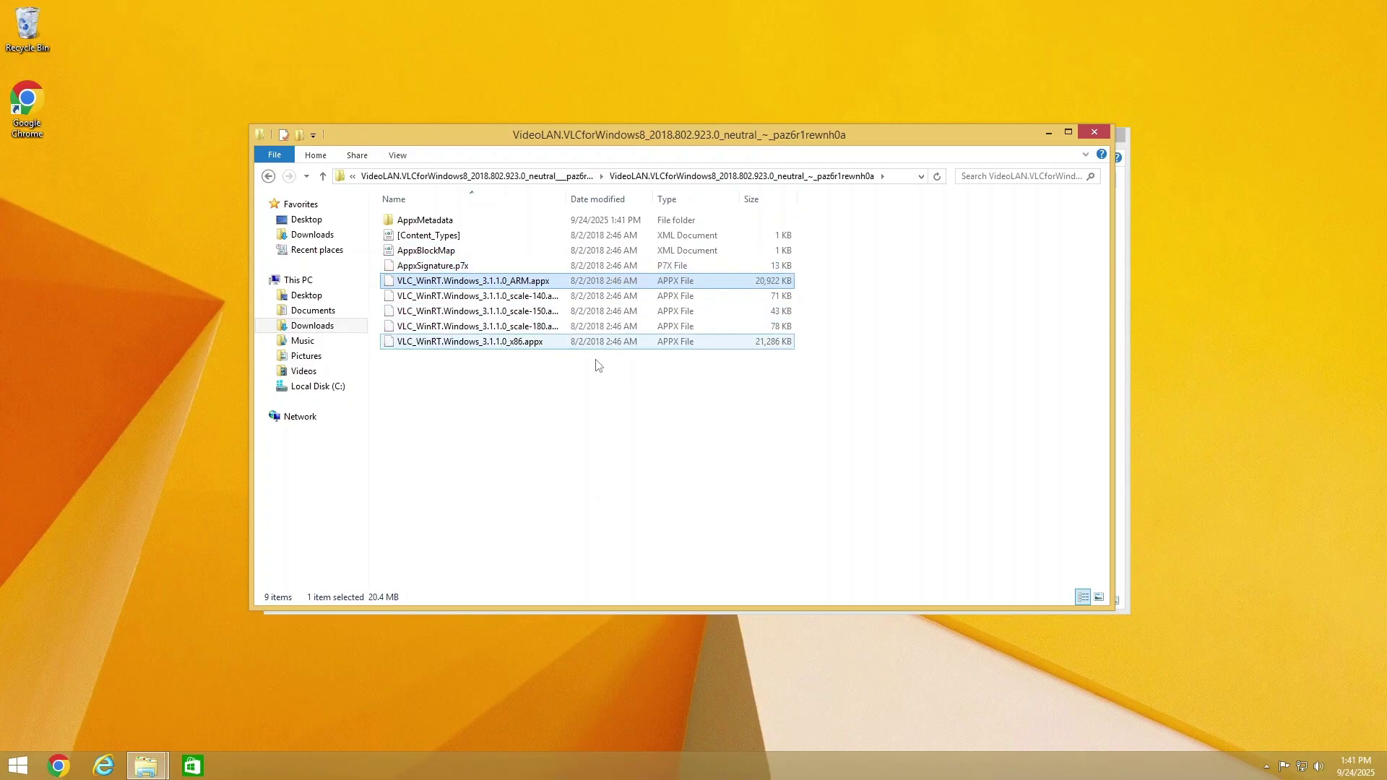
right_click(526, 346)
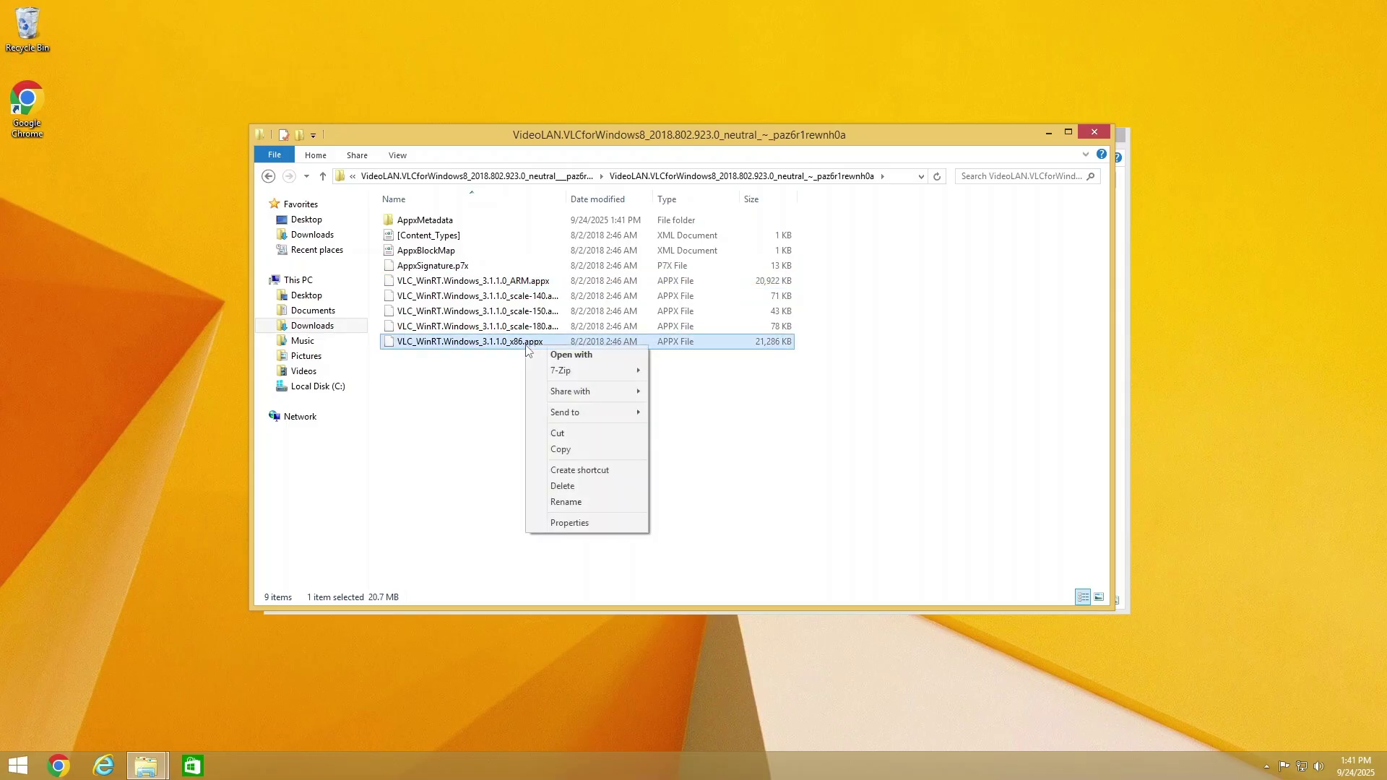
mouse_move(570, 373)
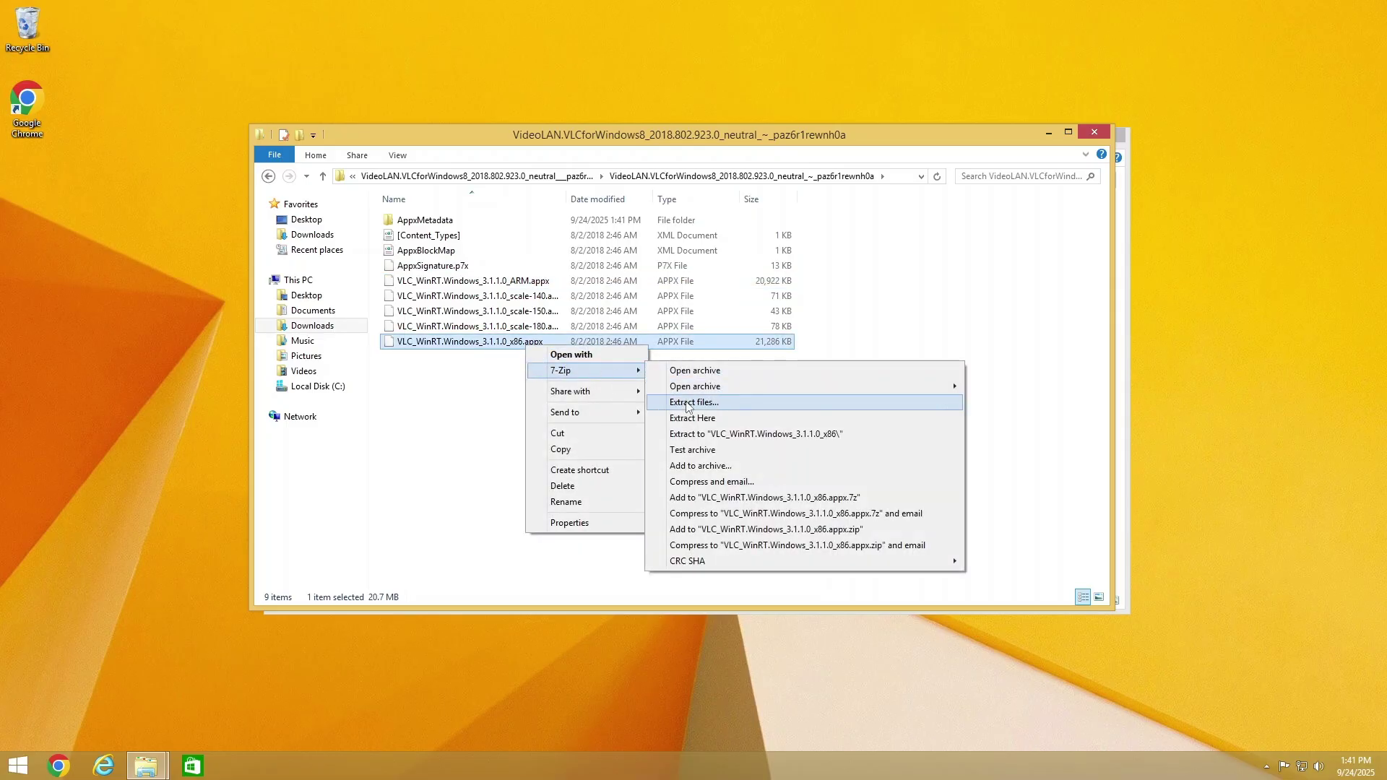
click(693, 402)
click(685, 473)
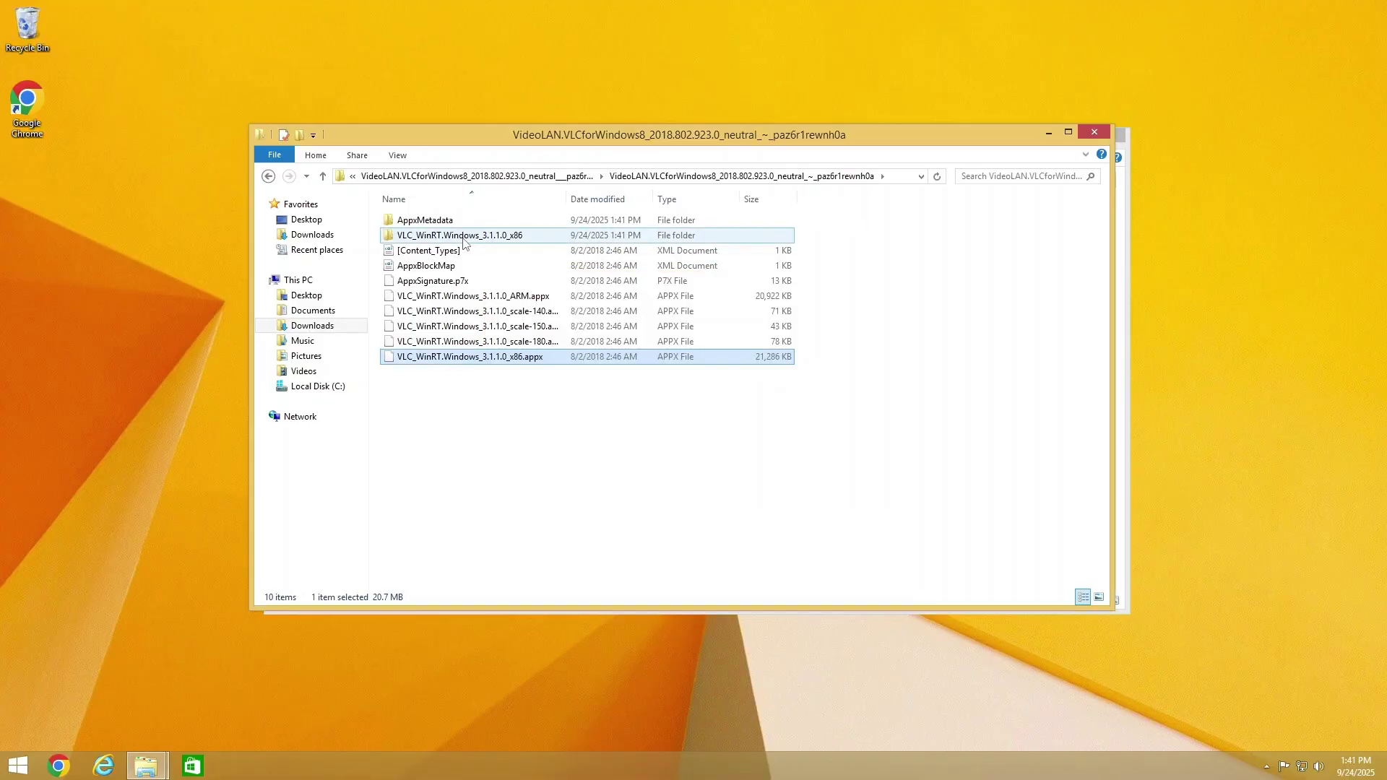
double_click(759, 235)
Copy the x86 folder's address as text, then select the WSAppBak folder in Downloads
right_click(850, 180)
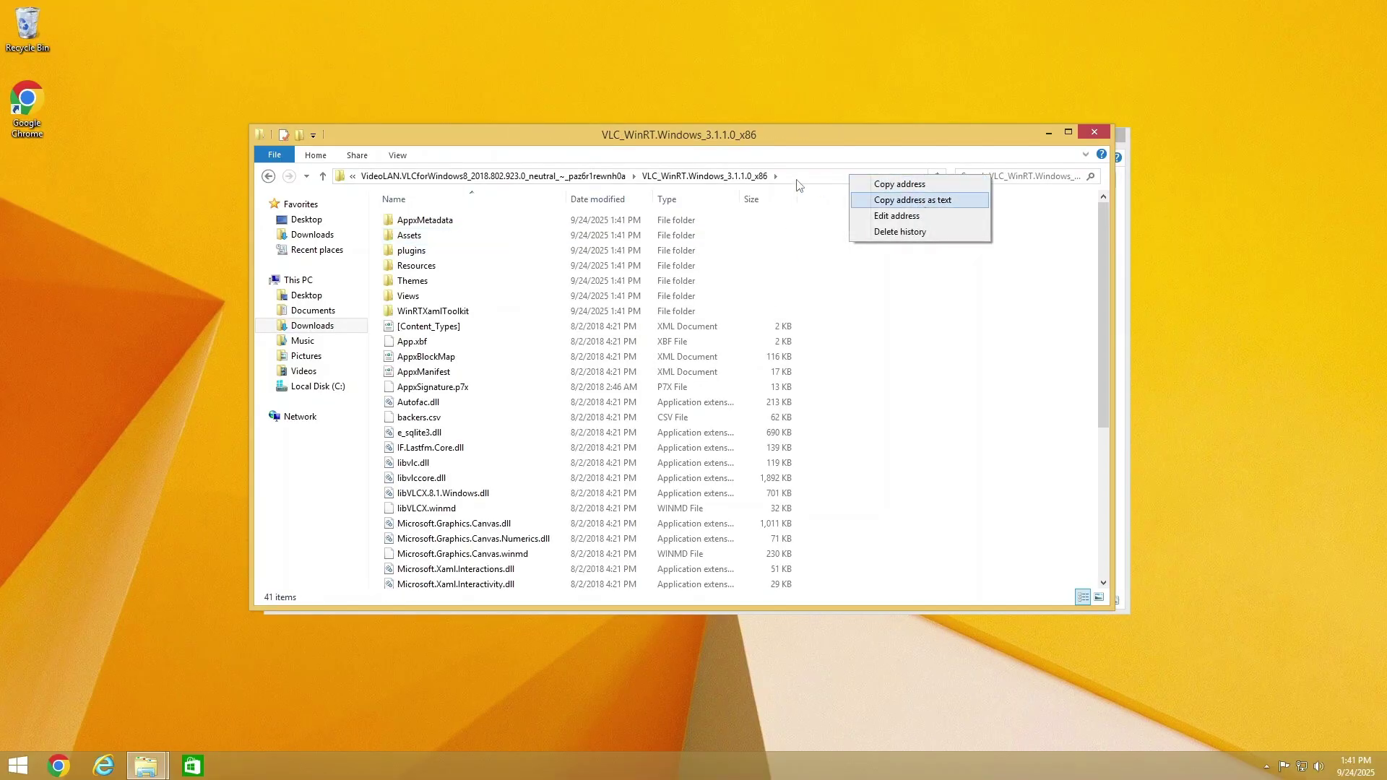
click(901, 201)
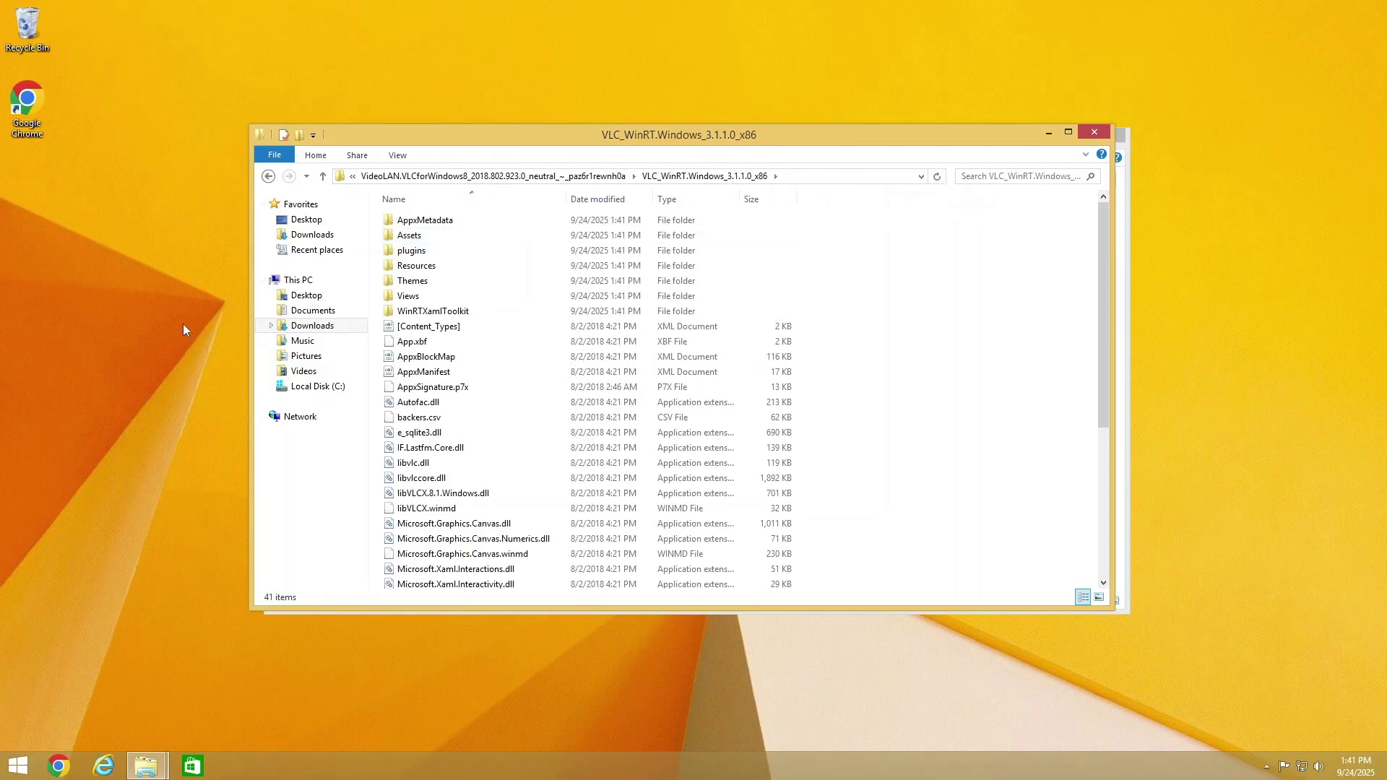
click(313, 235)
click(410, 313)
click(426, 342)
Launch WSAppBak and enter the copied x86 VLC folder as the app path
double_click(408, 251)
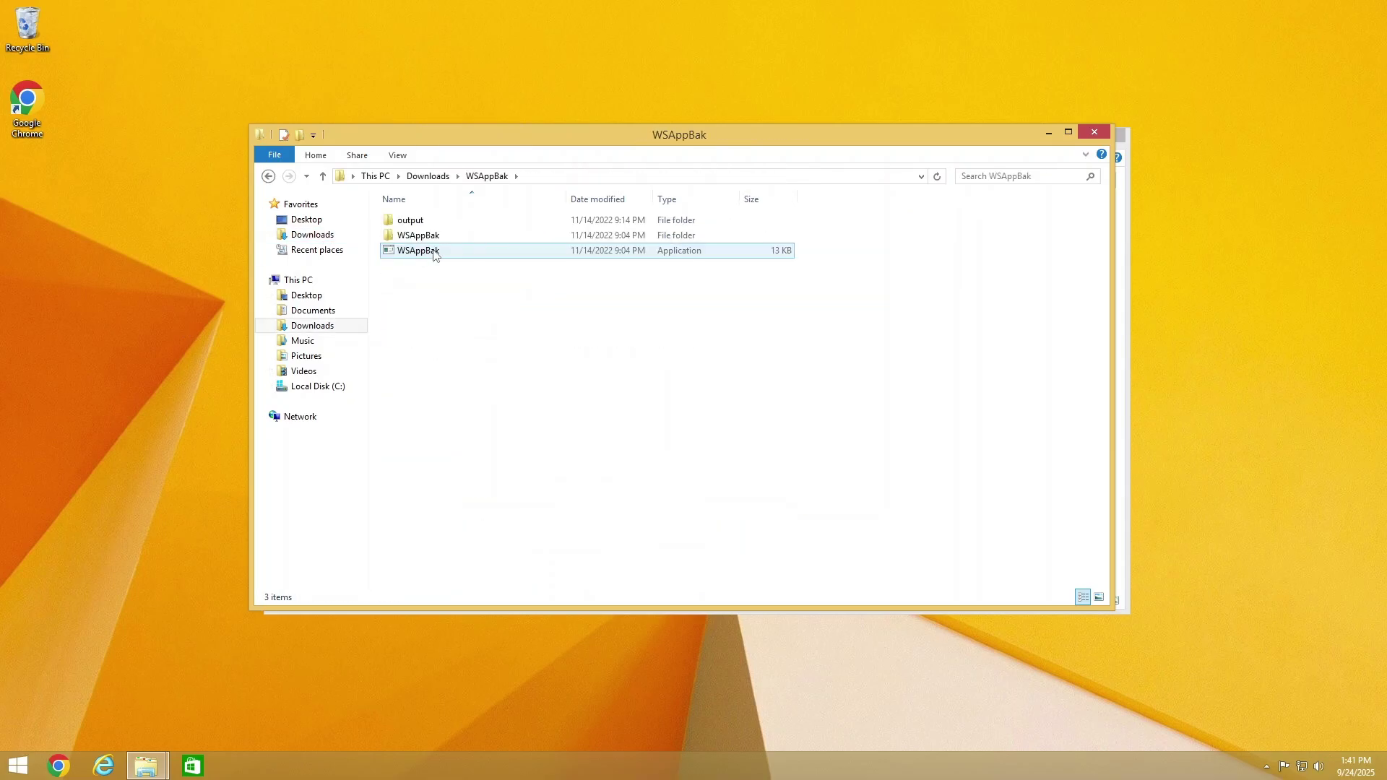
double_click(436, 253)
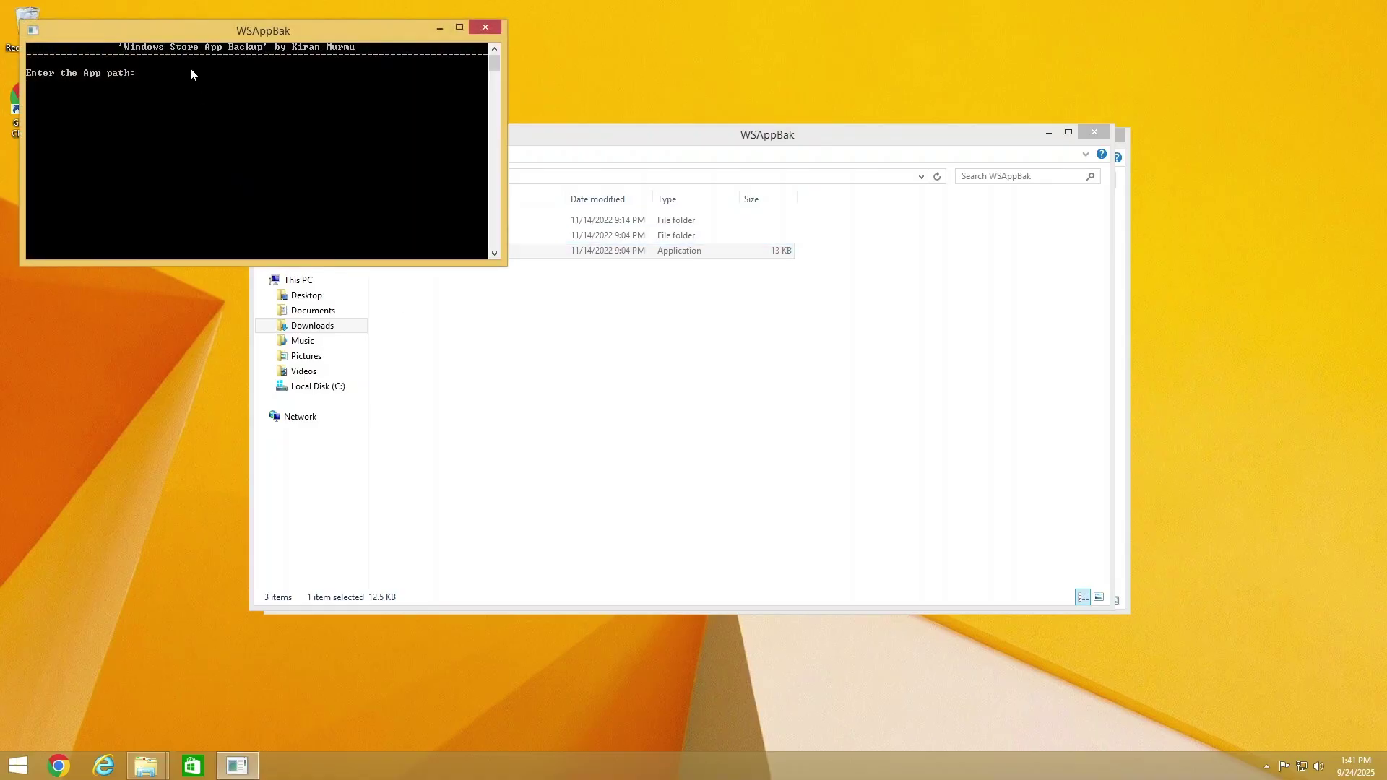
drag(173, 36, 676, 276)
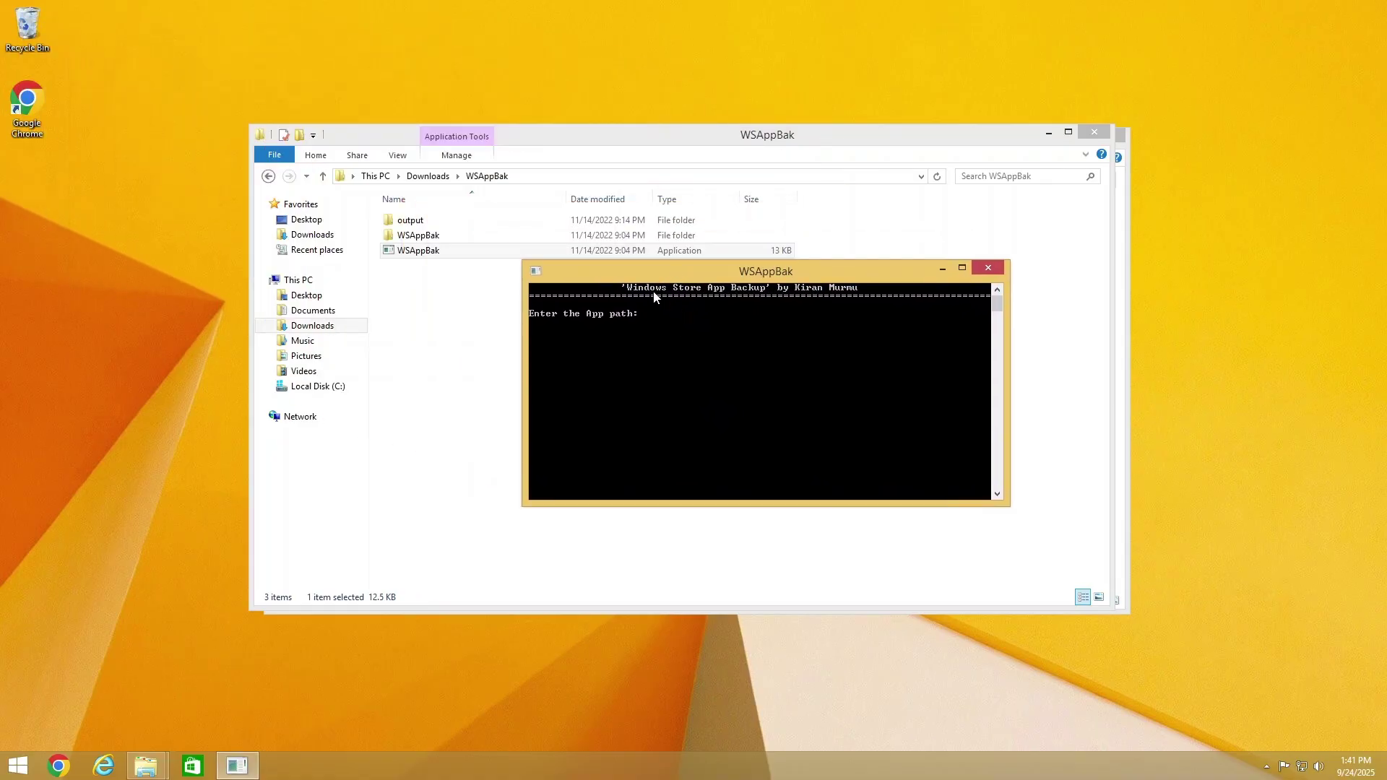
right_click(634, 281)
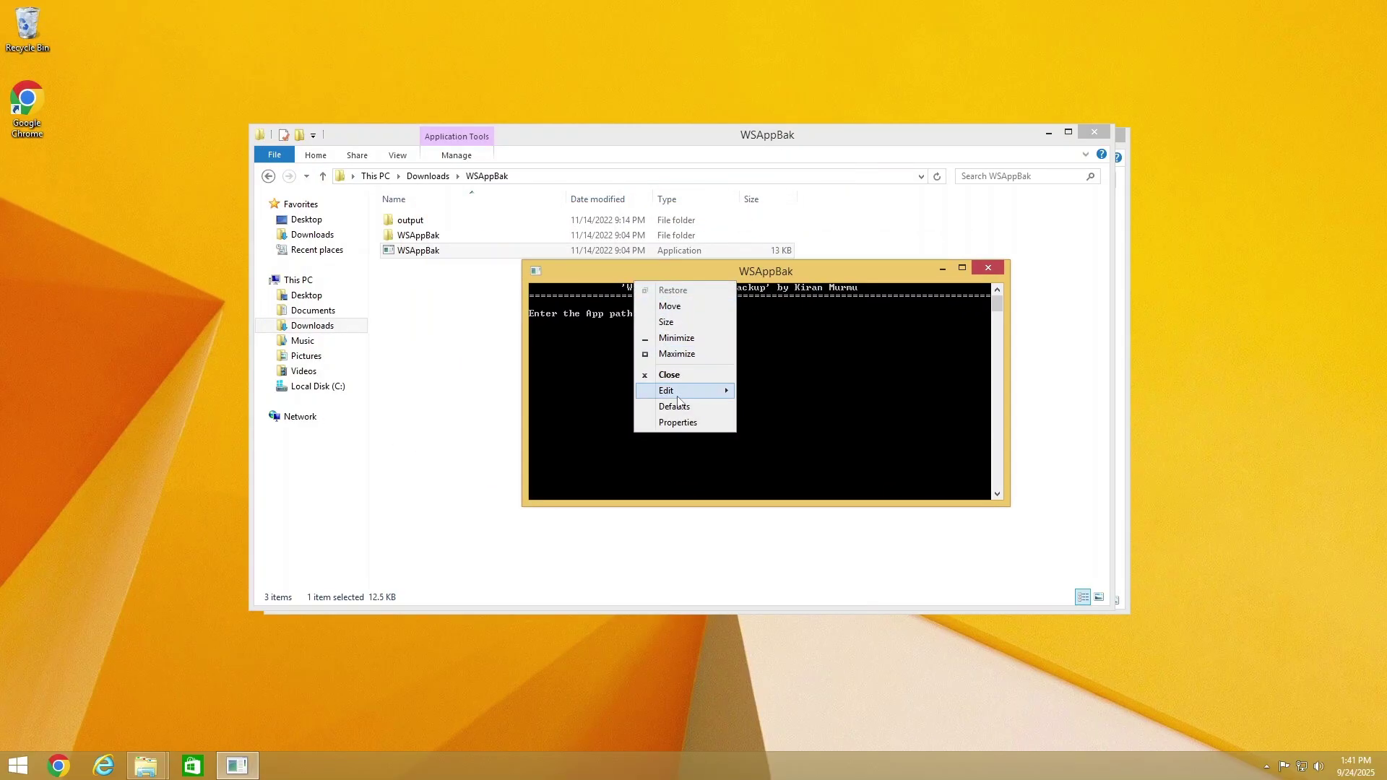
mouse_move(679, 397)
click(763, 419)
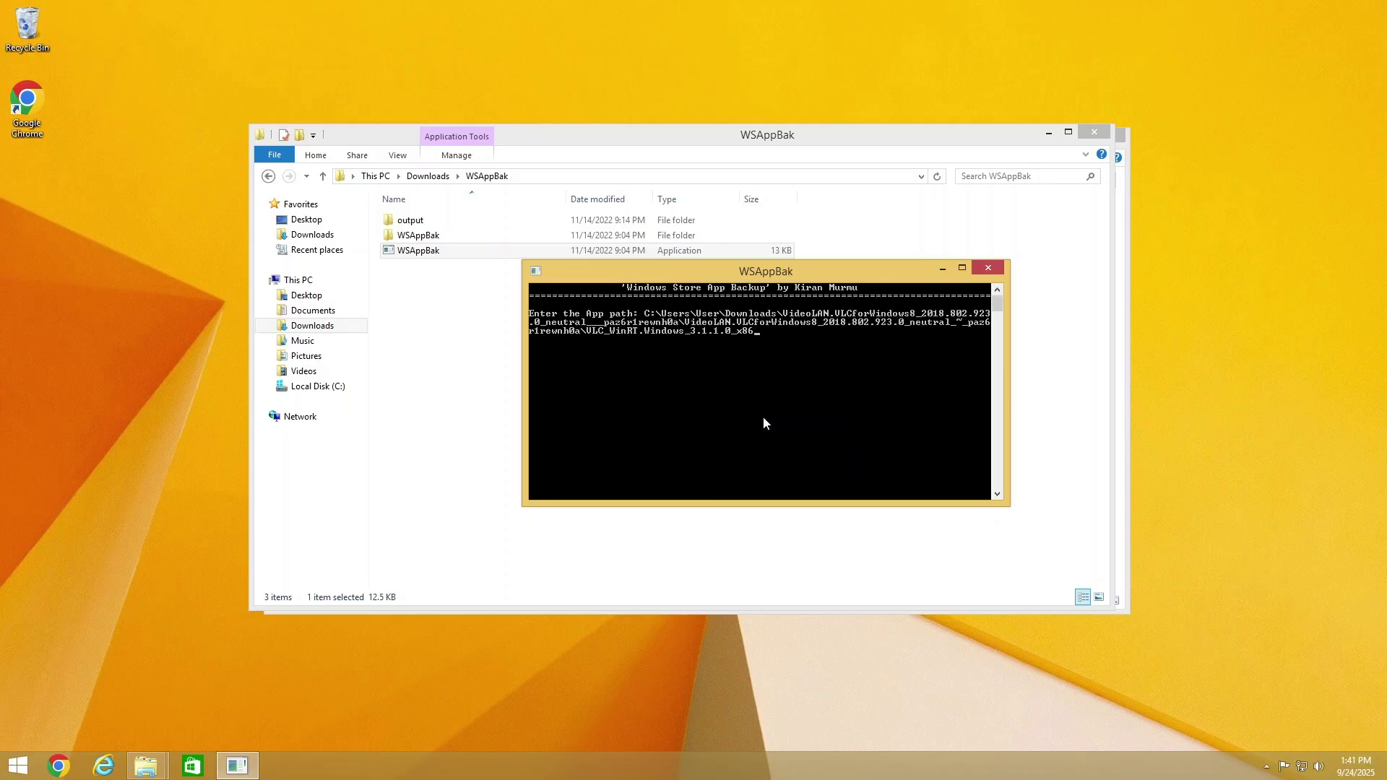
key(Return)
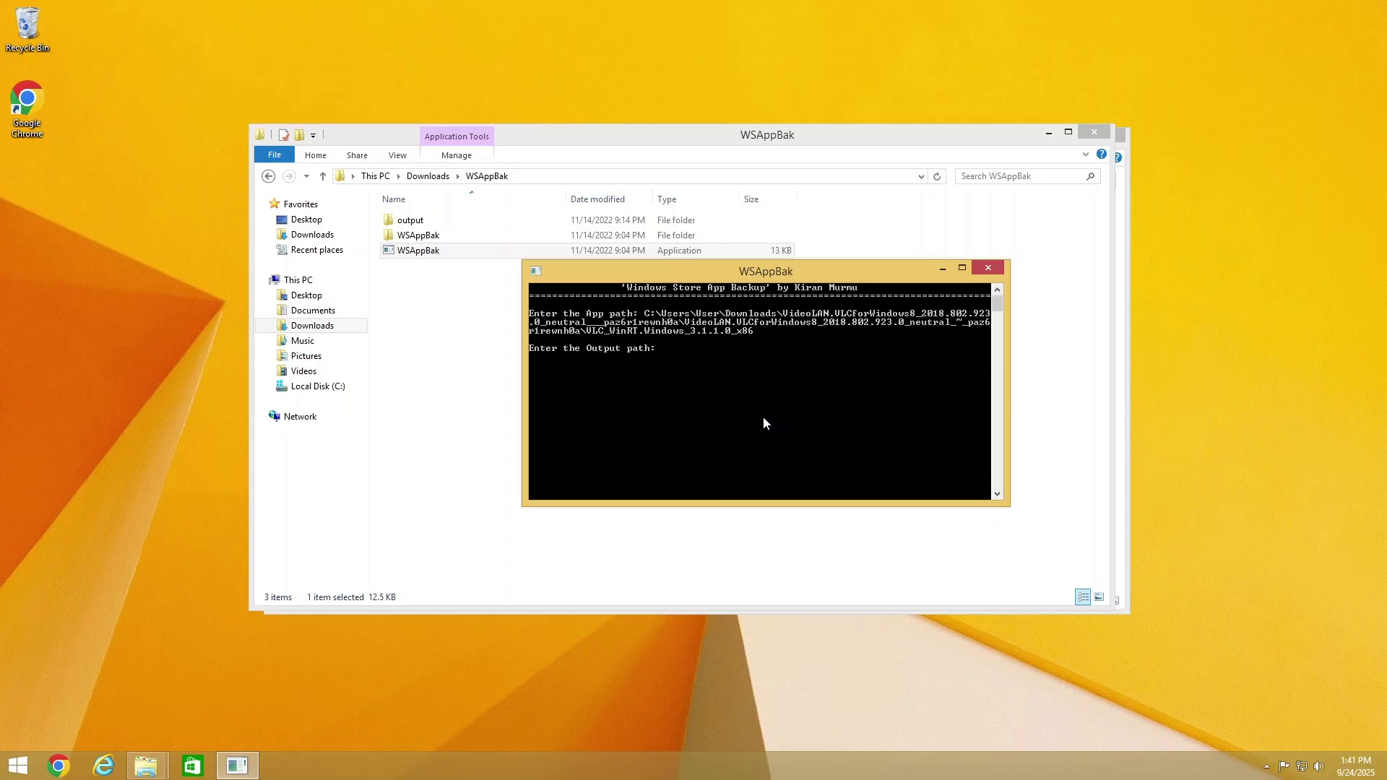
Copy the empty output folder's address and submit it as WSAppBak's output path
double_click(409, 220)
right_click(597, 180)
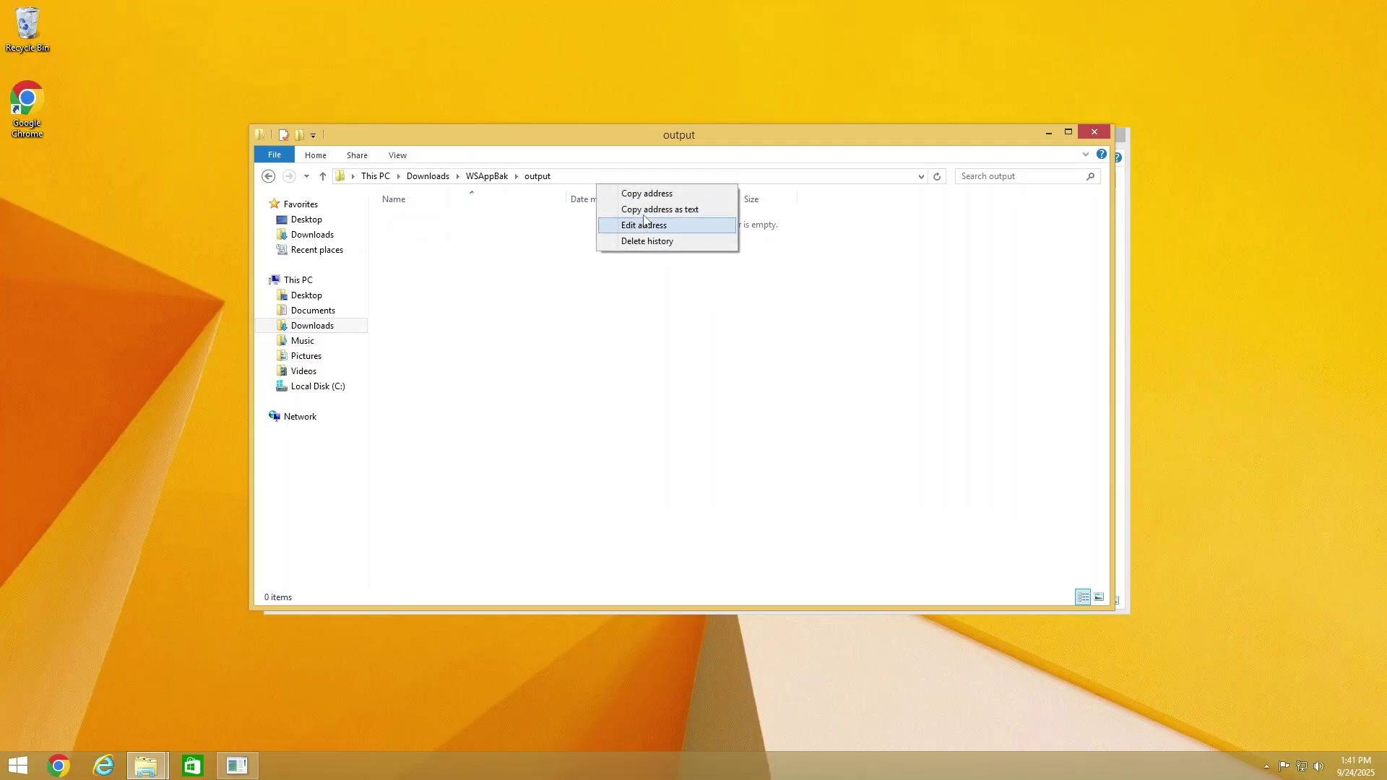
click(644, 210)
click(229, 767)
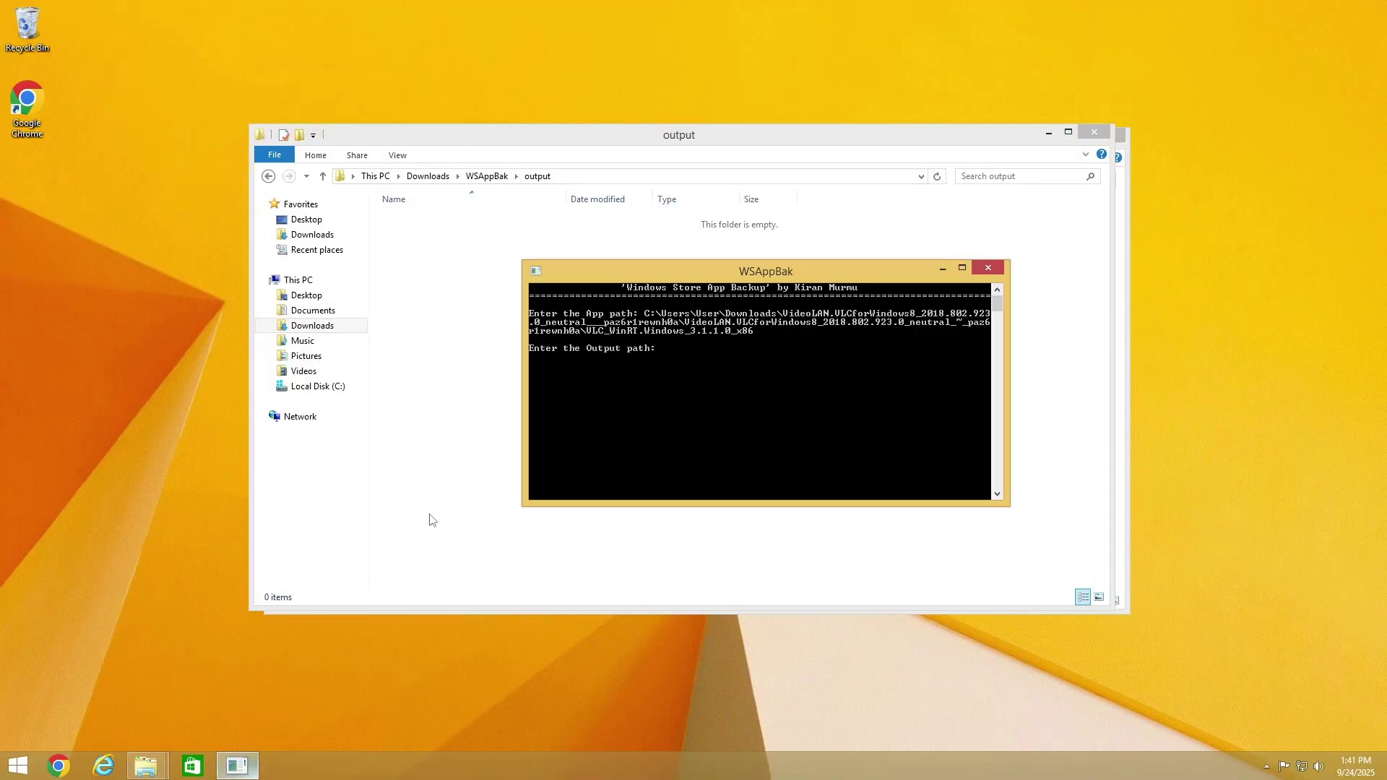
right_click(688, 269)
mouse_move(756, 375)
click(849, 412)
key(Return)
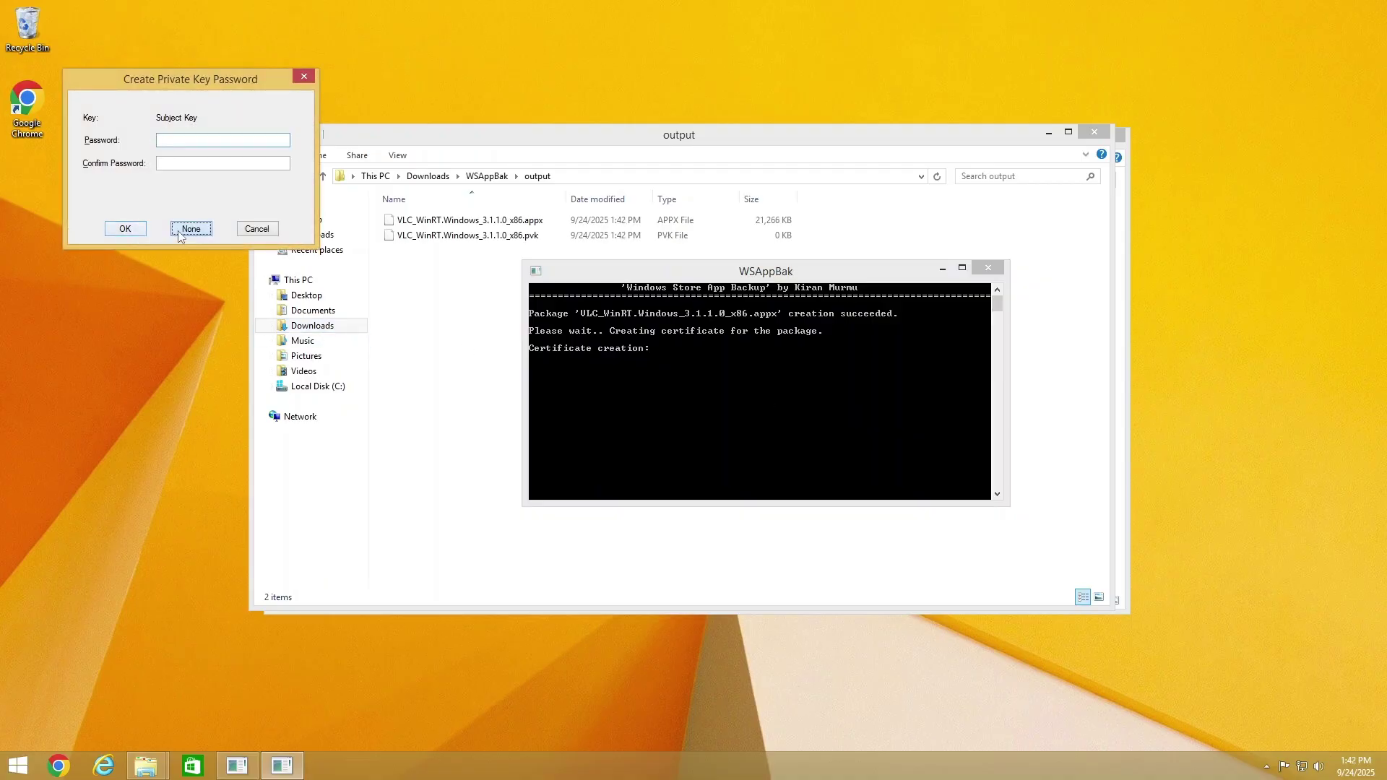
Choose None for the private key password and let package signing complete
click(586, 647)
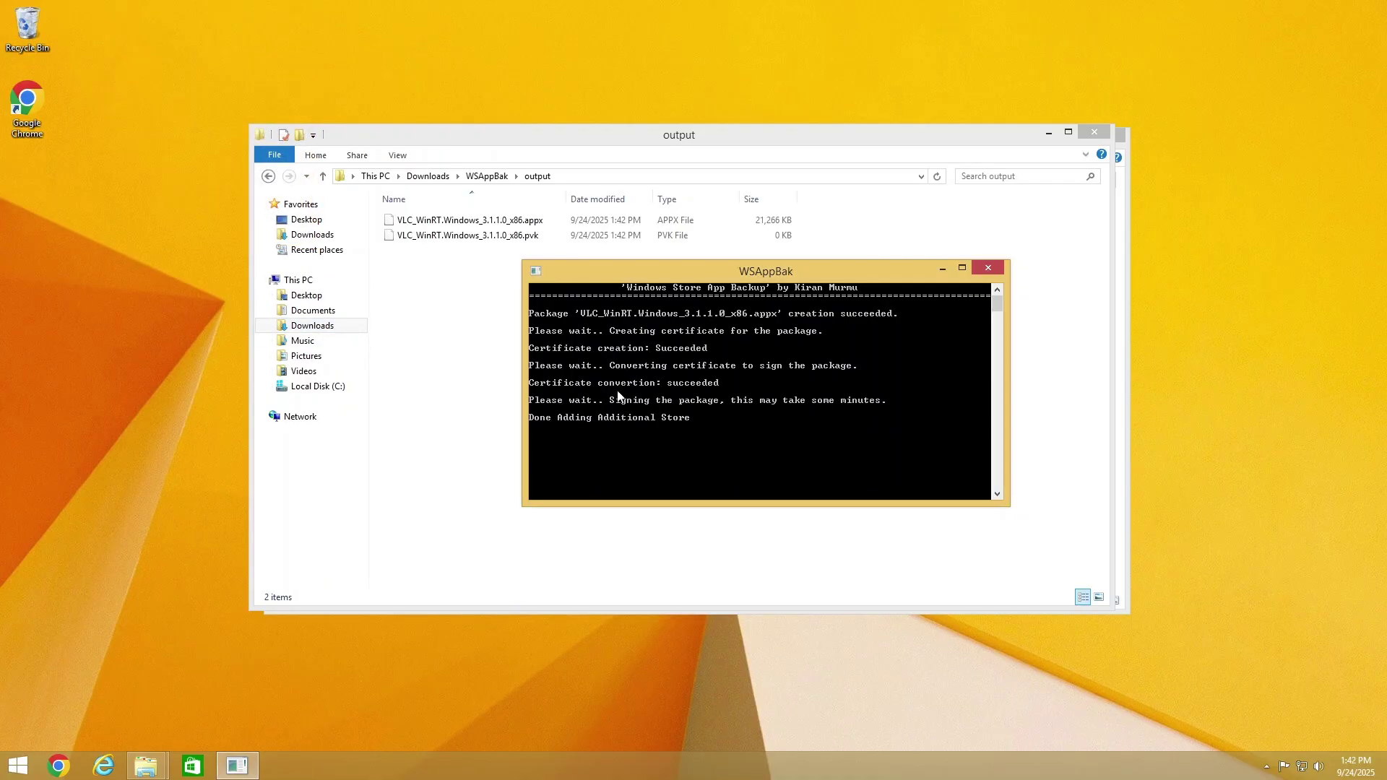
drag(698, 279, 888, 226)
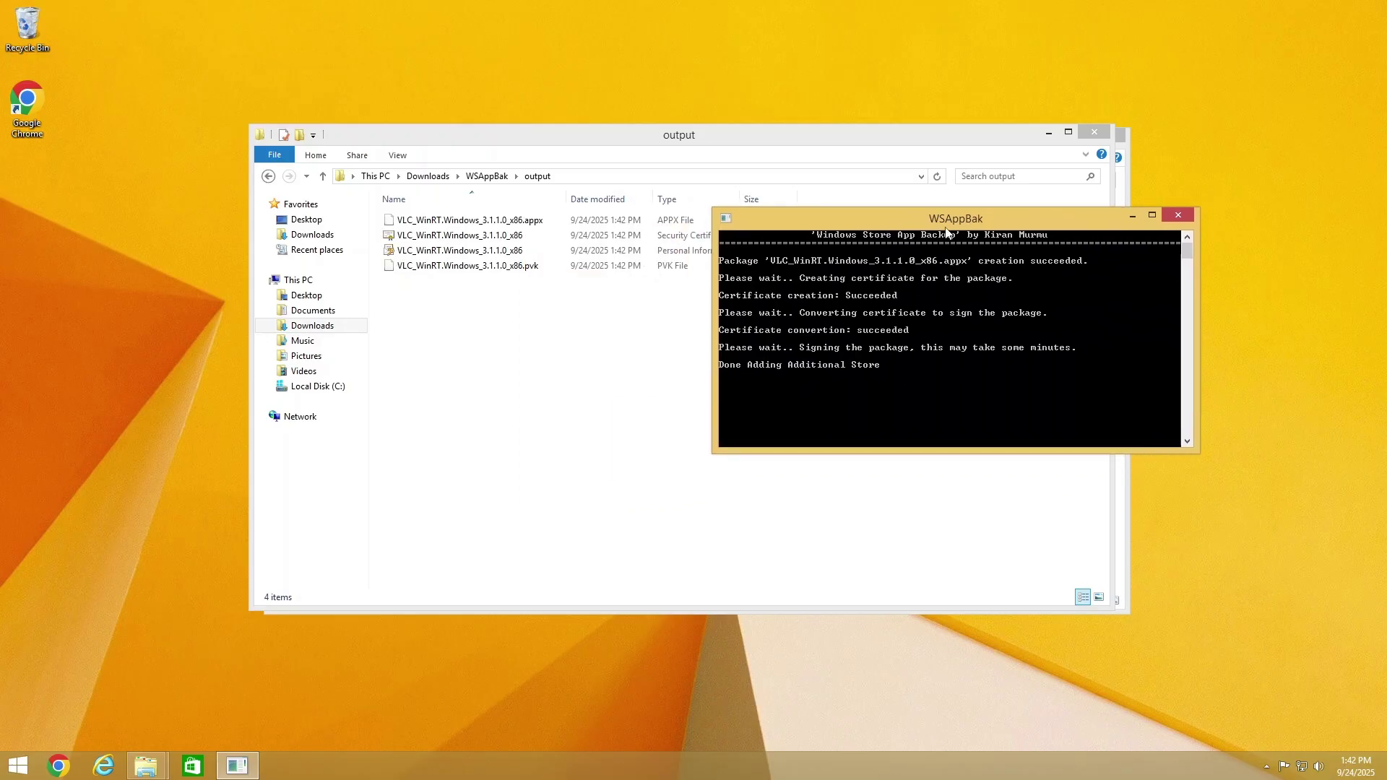
drag(938, 226, 959, 217)
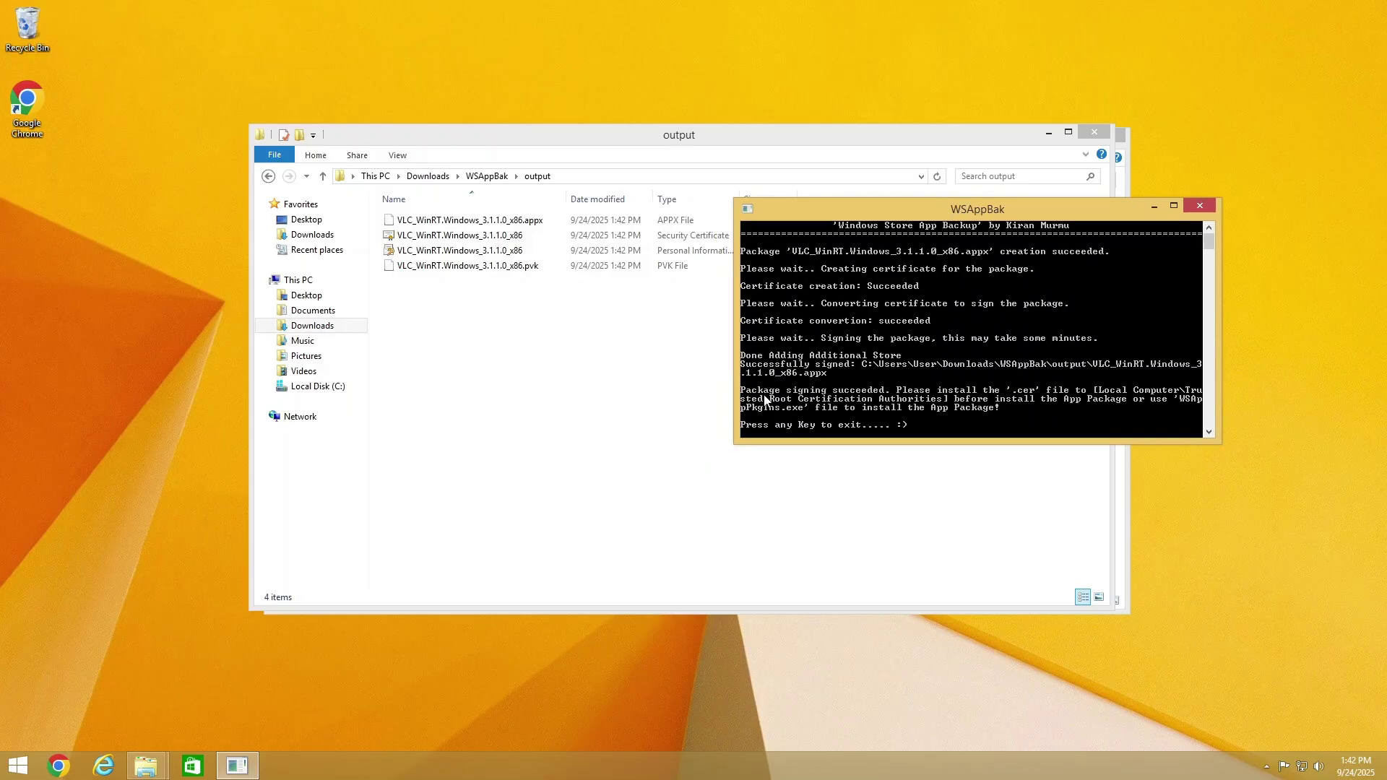
Exit WSAppBak and start installing the VLC certificate for the Local Machine
key(Return)
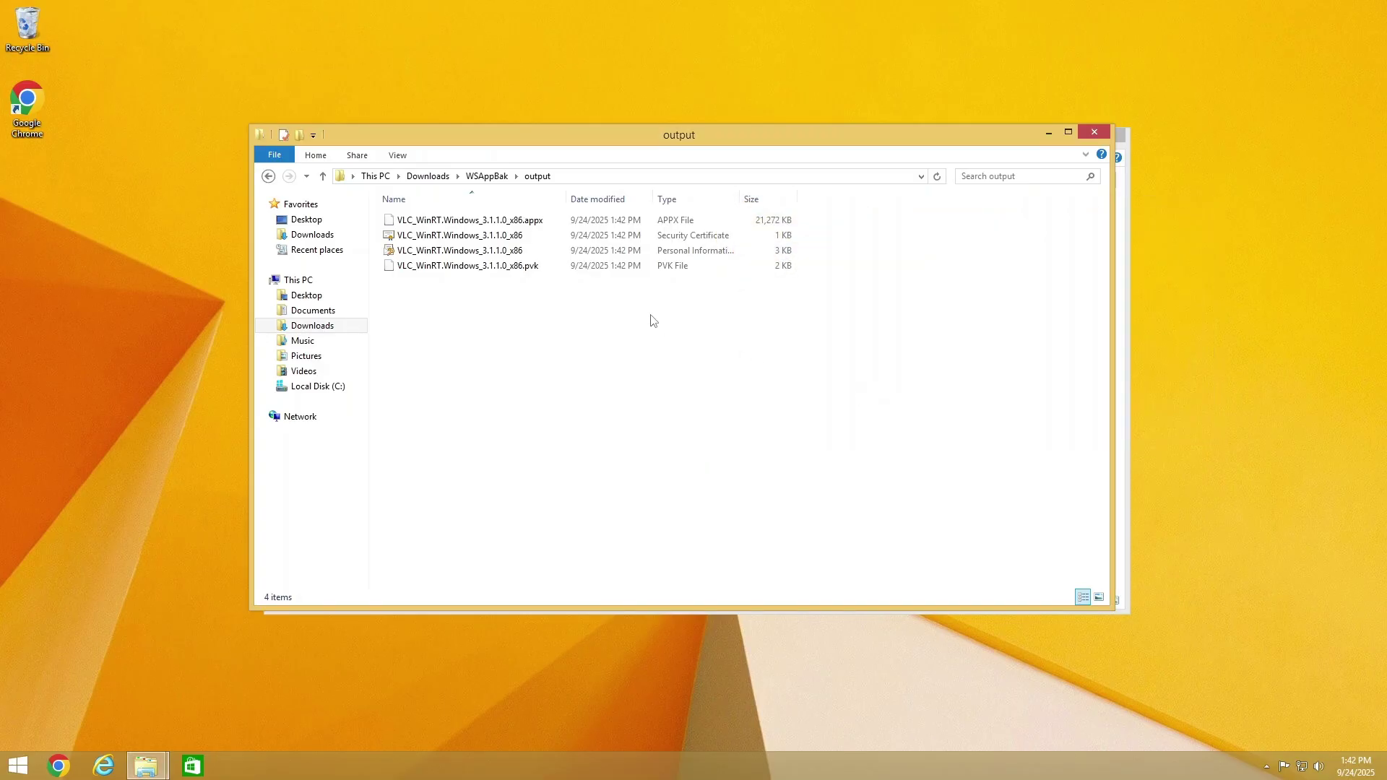
right_click(506, 241)
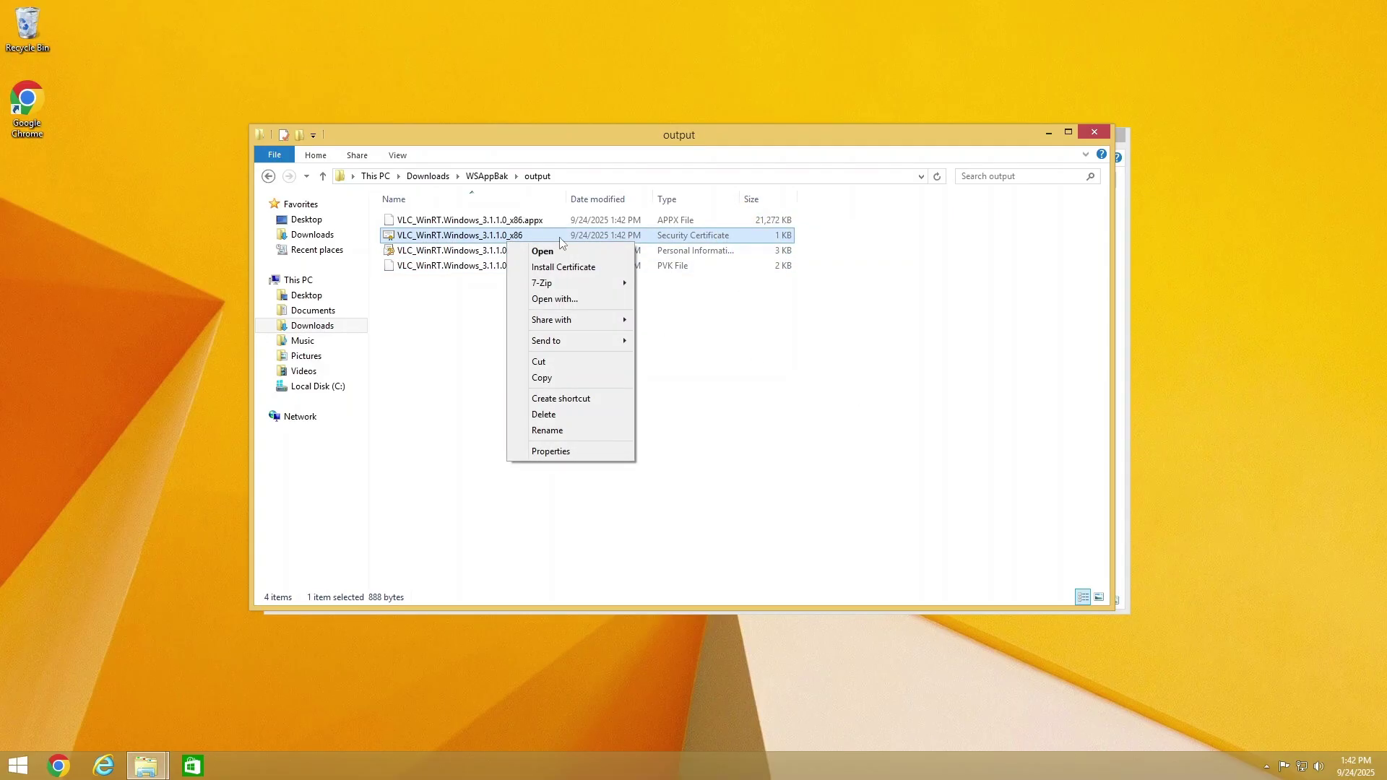
click(553, 268)
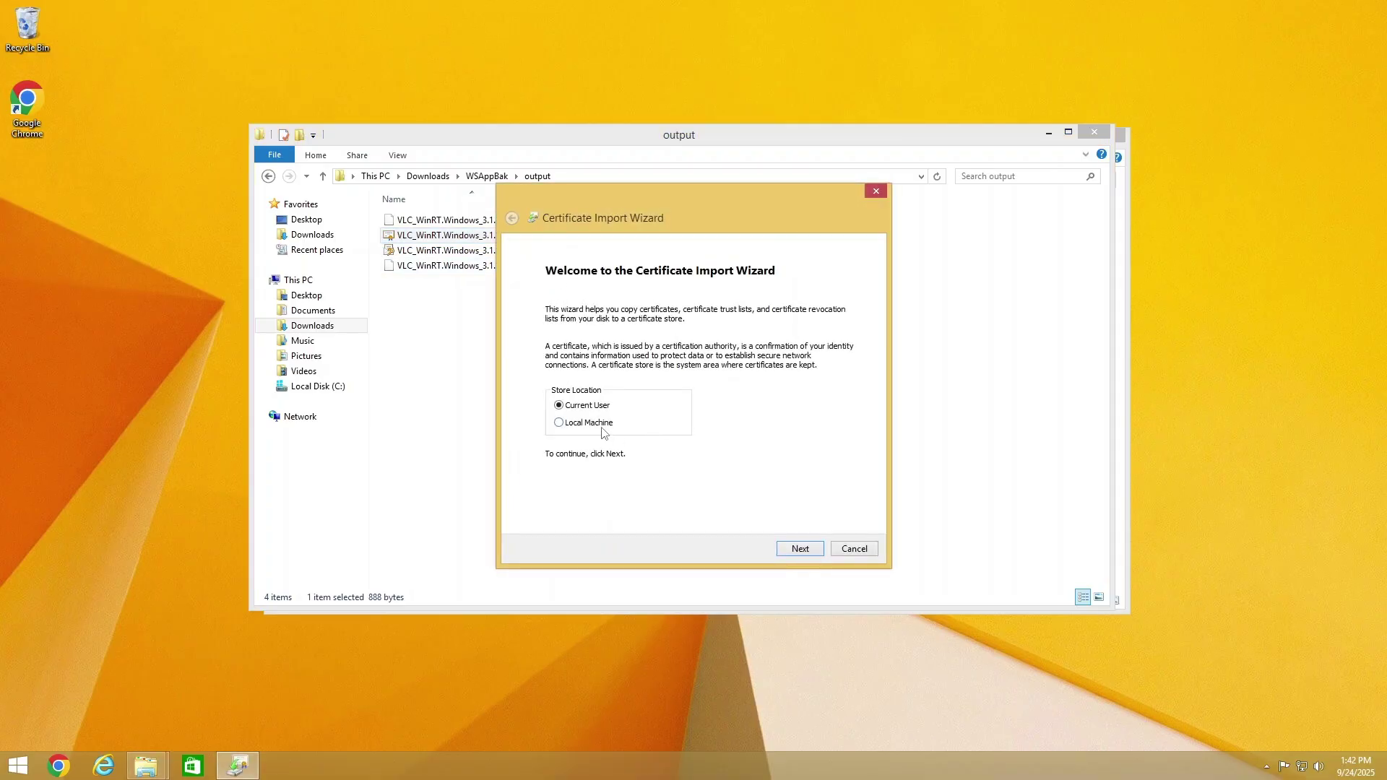
click(599, 425)
click(776, 548)
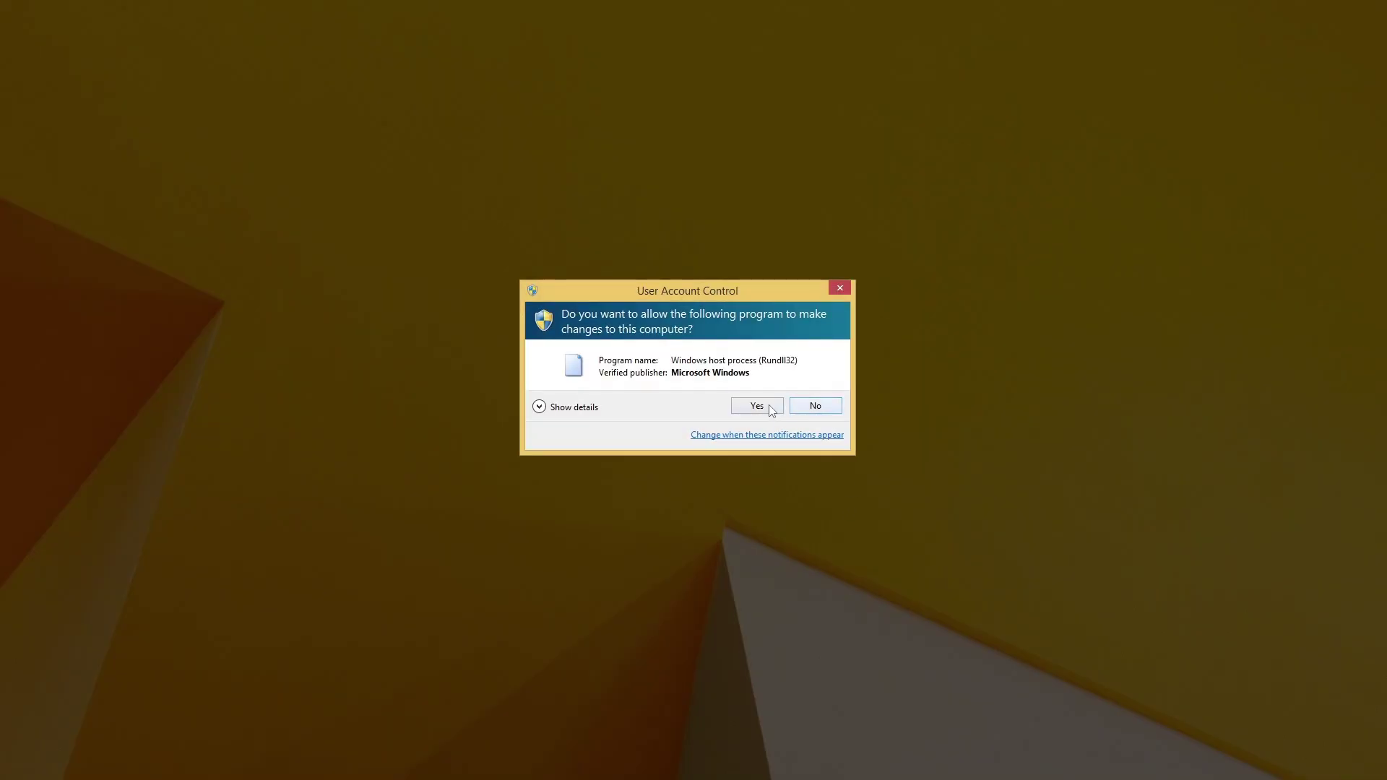
click(770, 404)
Place the certificate in Trusted Root Certification Authorities and complete the import
click(610, 365)
click(821, 395)
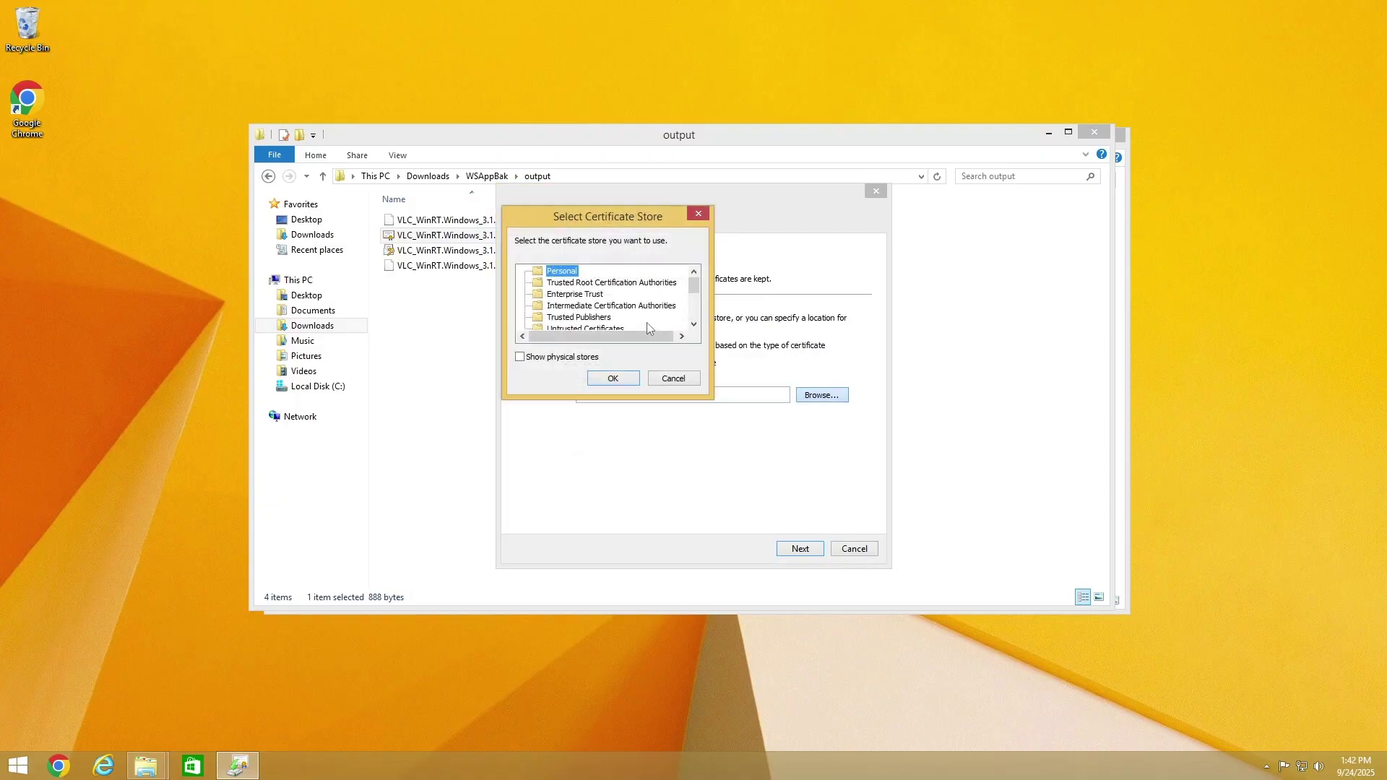
click(611, 284)
click(614, 379)
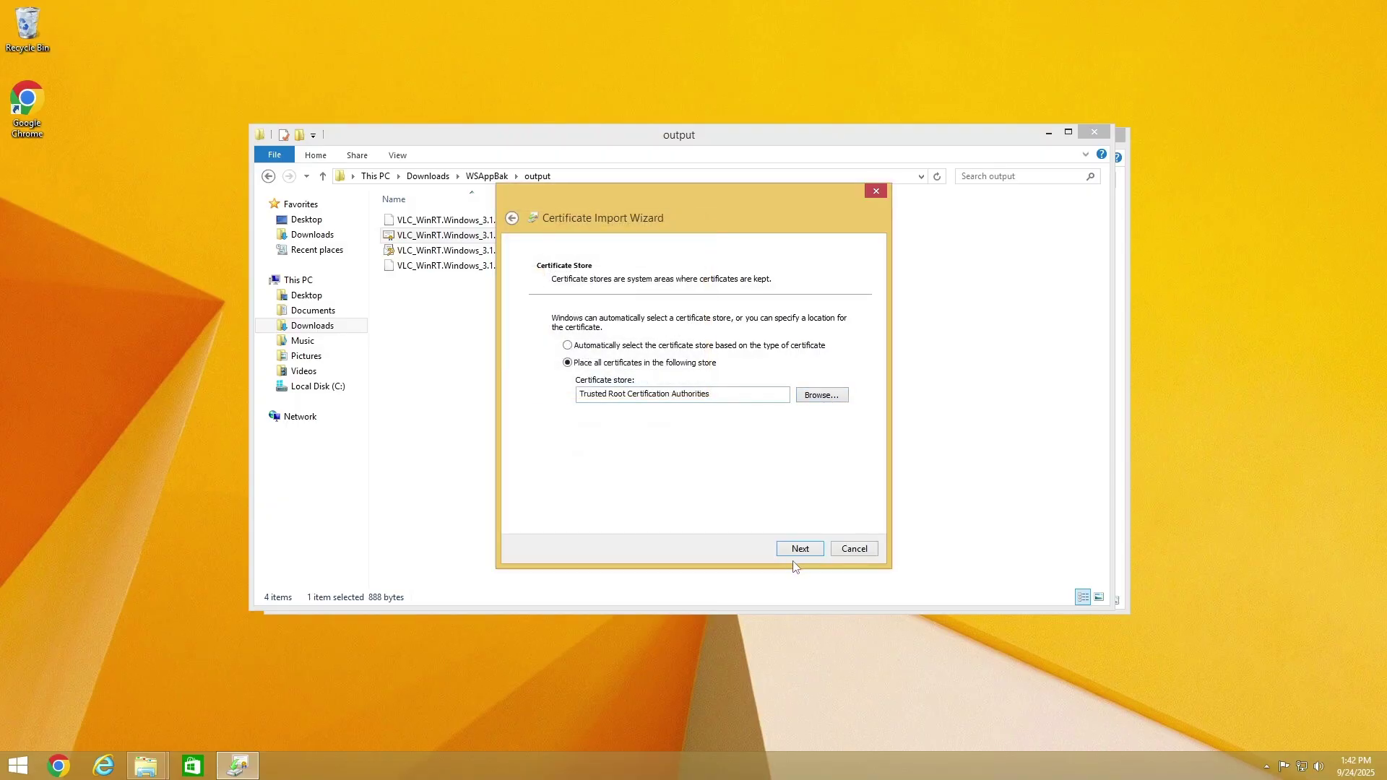
click(801, 549)
click(801, 548)
click(750, 438)
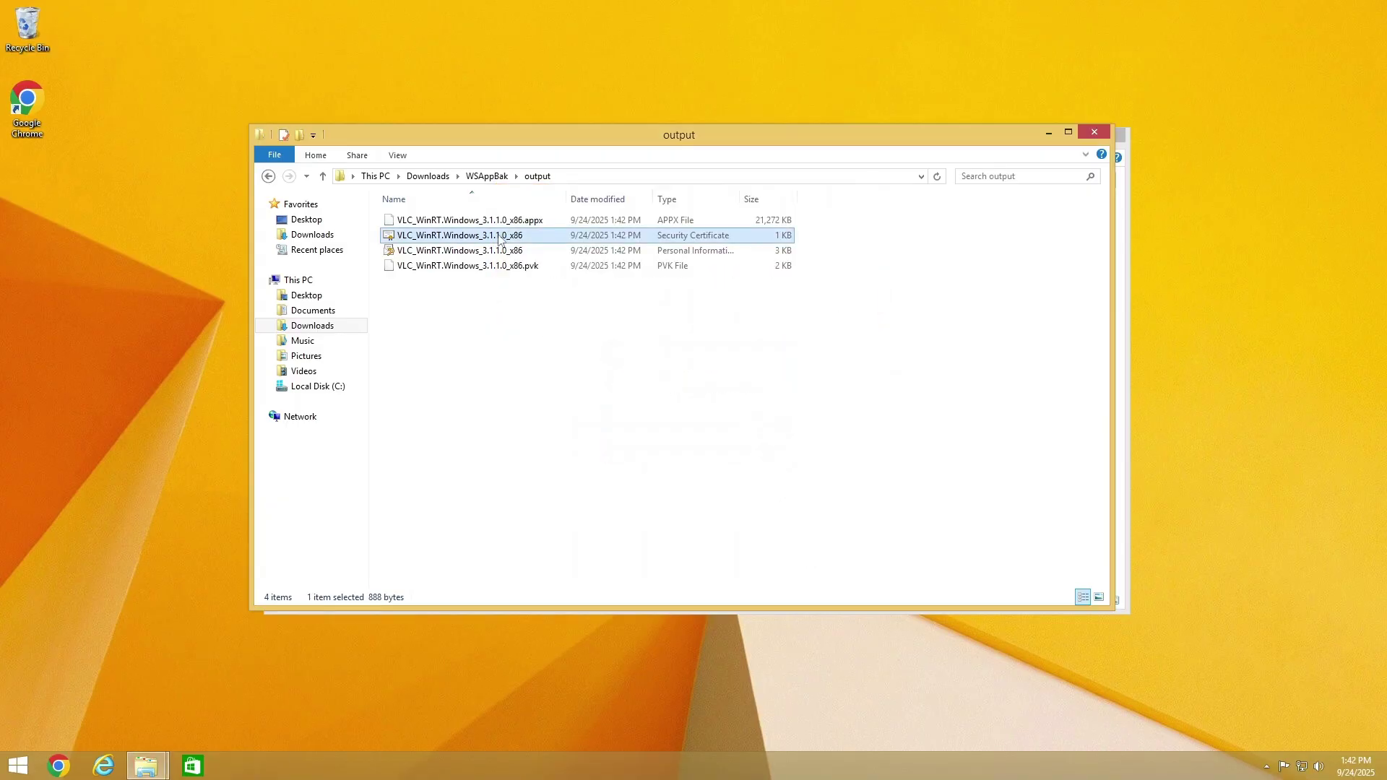
Copy MigsWSAPPXInstaller from Downloads\EXAMPLE into the output folder
click(478, 221)
right_click(478, 220)
click(454, 304)
click(337, 240)
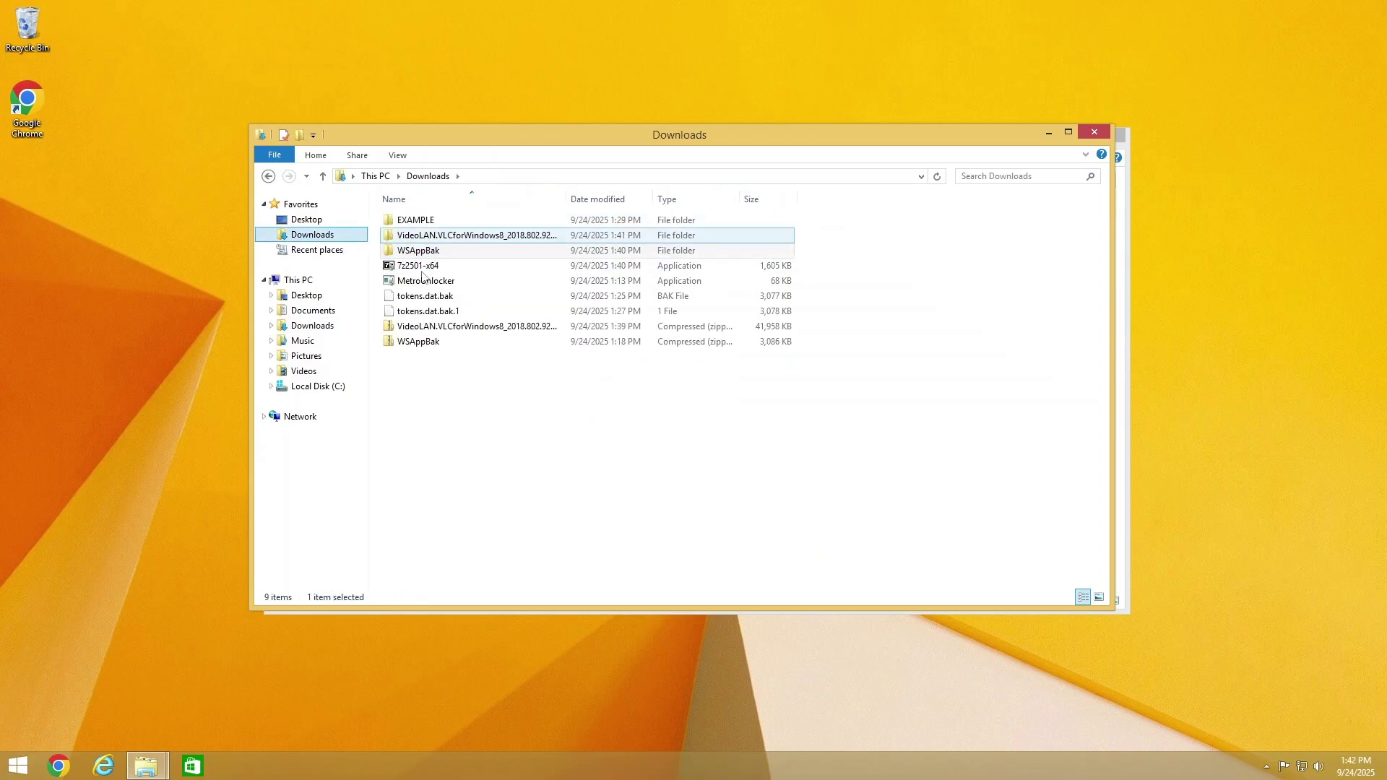
click(415, 231)
double_click(415, 220)
click(428, 248)
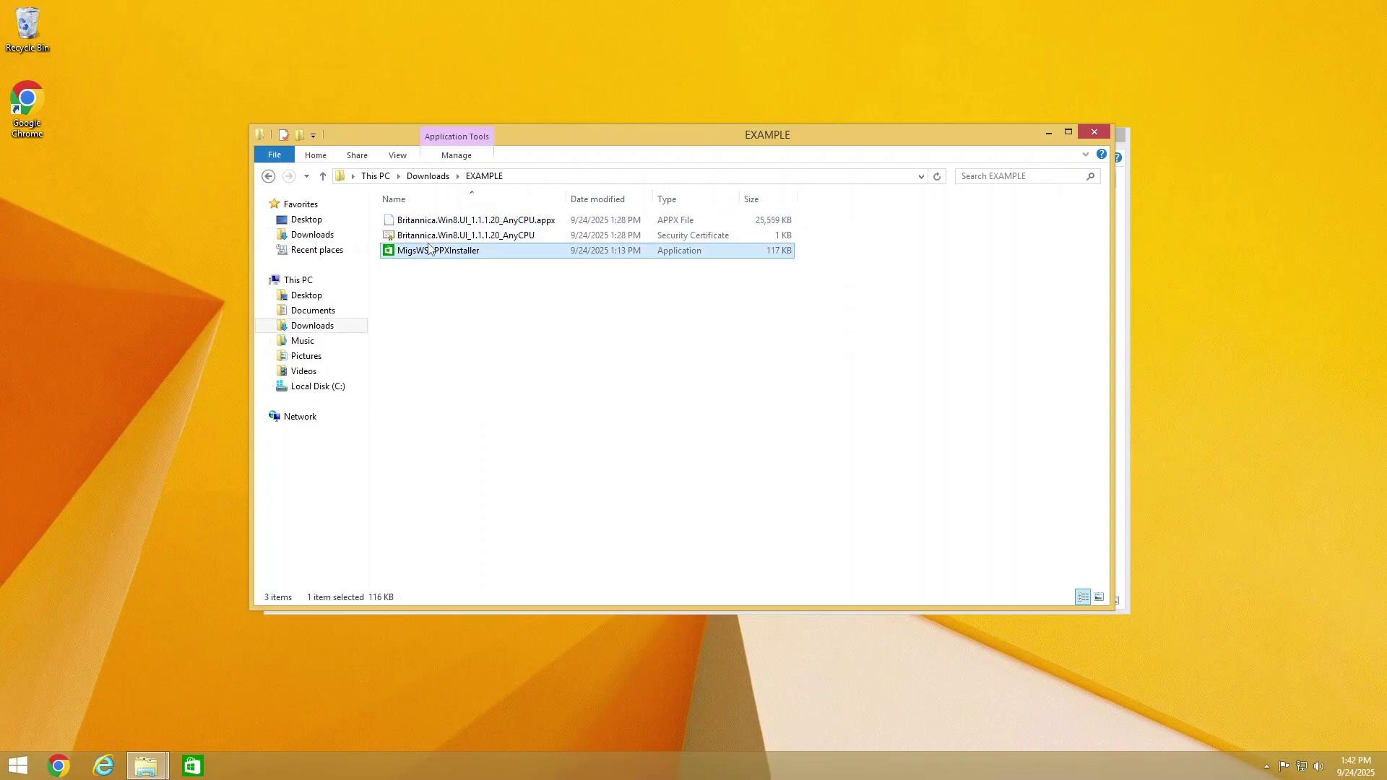
right_click(428, 249)
click(463, 411)
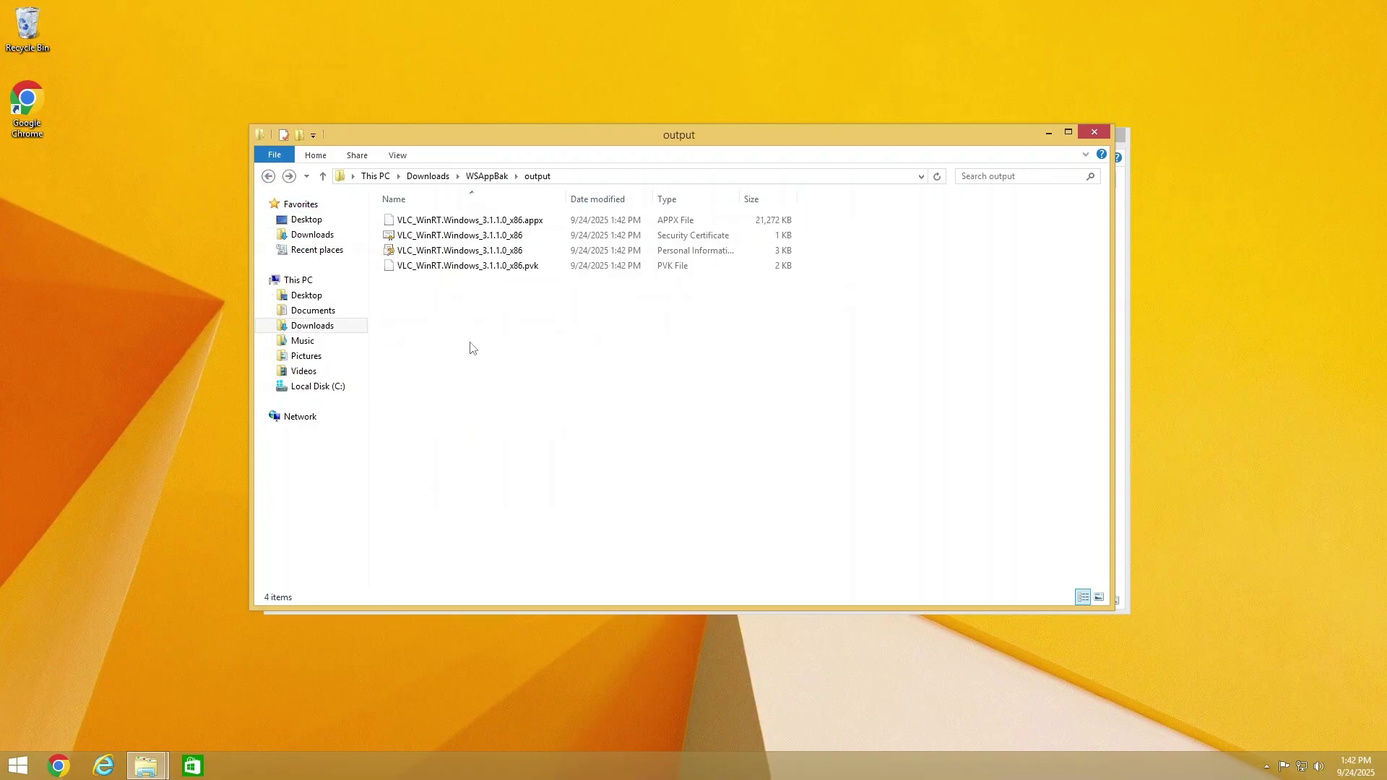
key(ctrl+v)
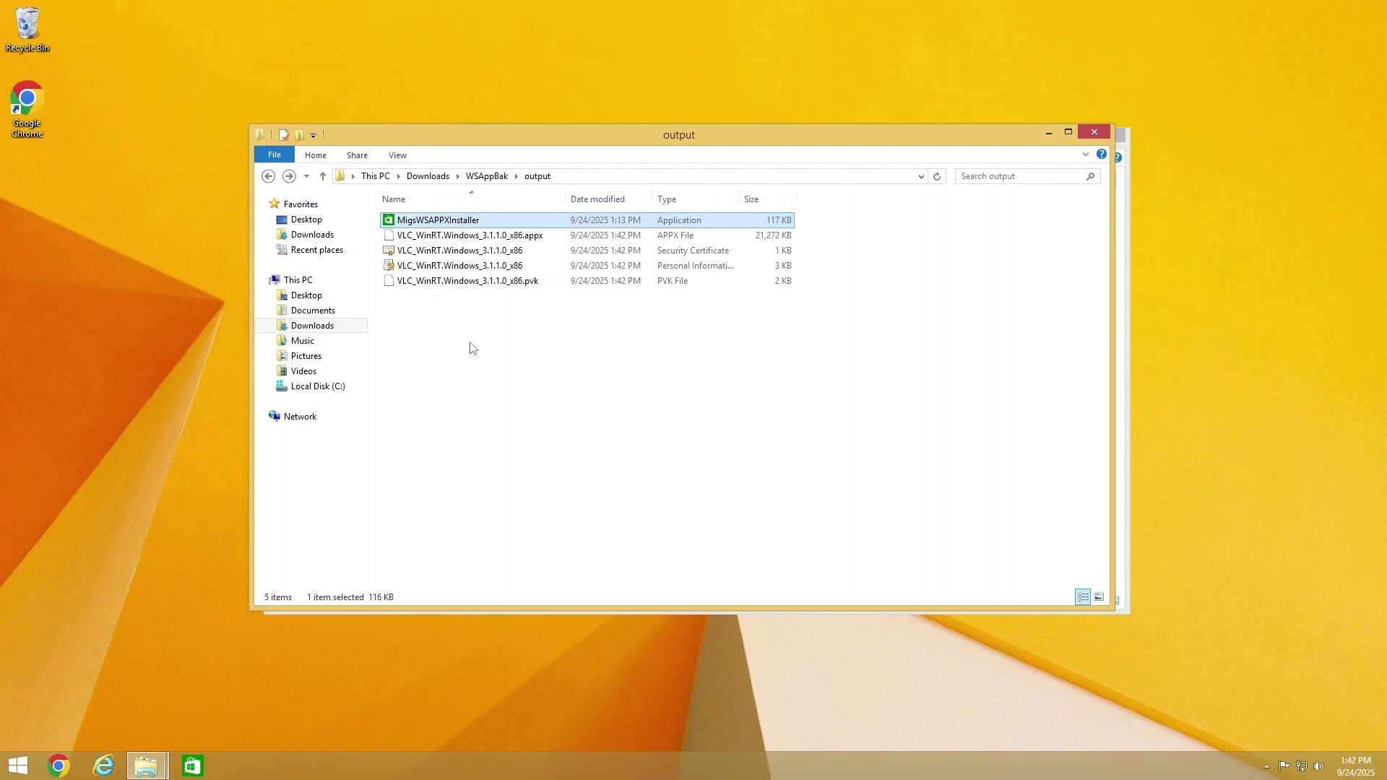
Install VLC_WinRT.Windows_3.1.1.0_x86.appx by dropping it onto the installer and approving the prompts
drag(503, 236, 501, 220)
click(744, 397)
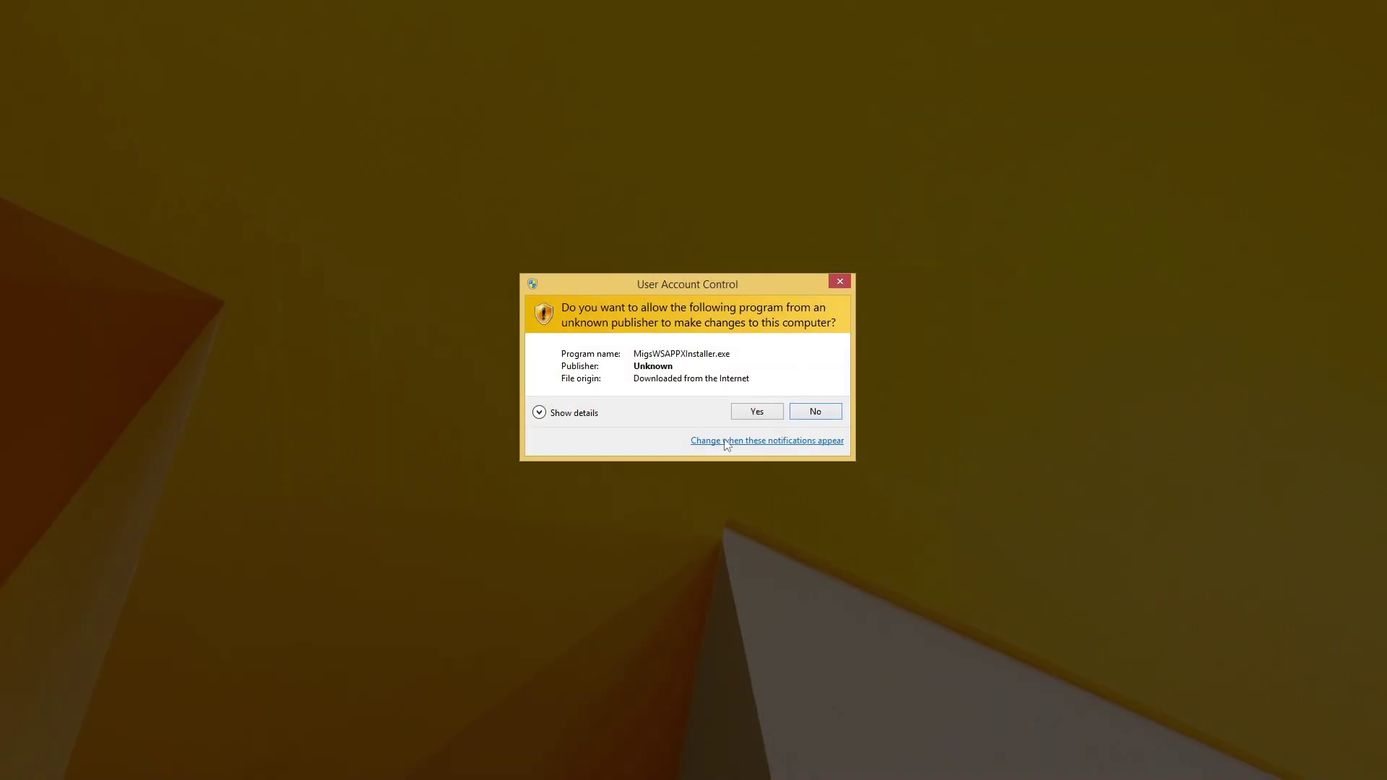
click(757, 411)
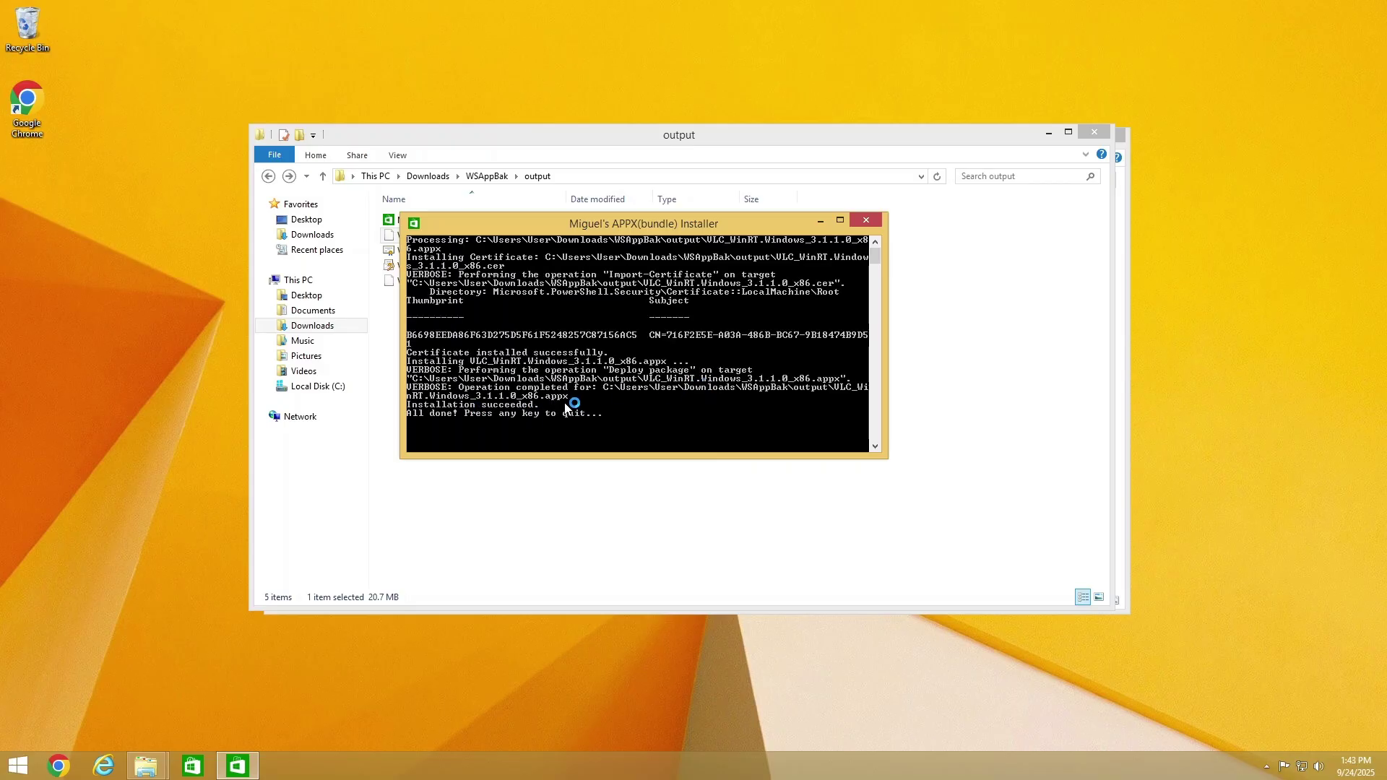
Pin VLC for Windows Store to Start from the Apps view
click(18, 764)
click(97, 738)
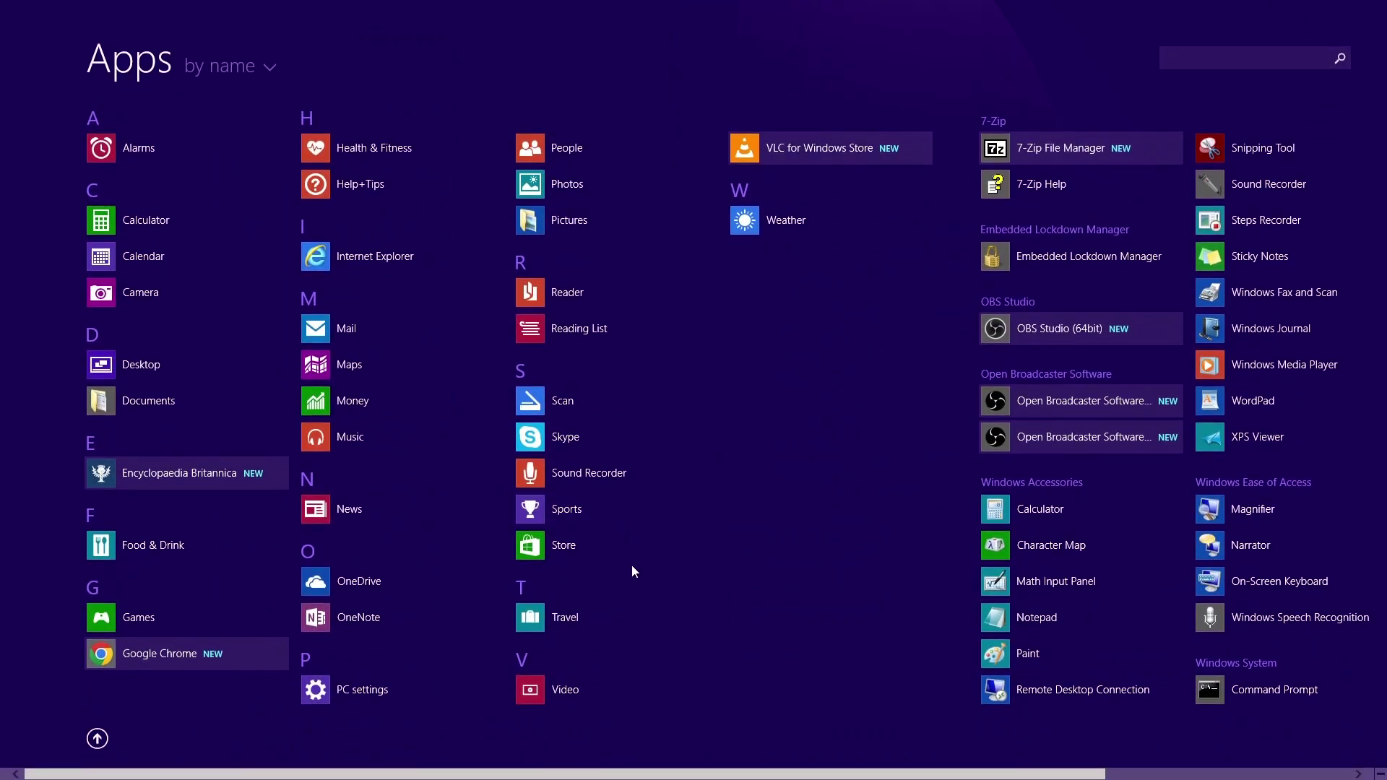
right_click(833, 158)
click(870, 170)
key(super)
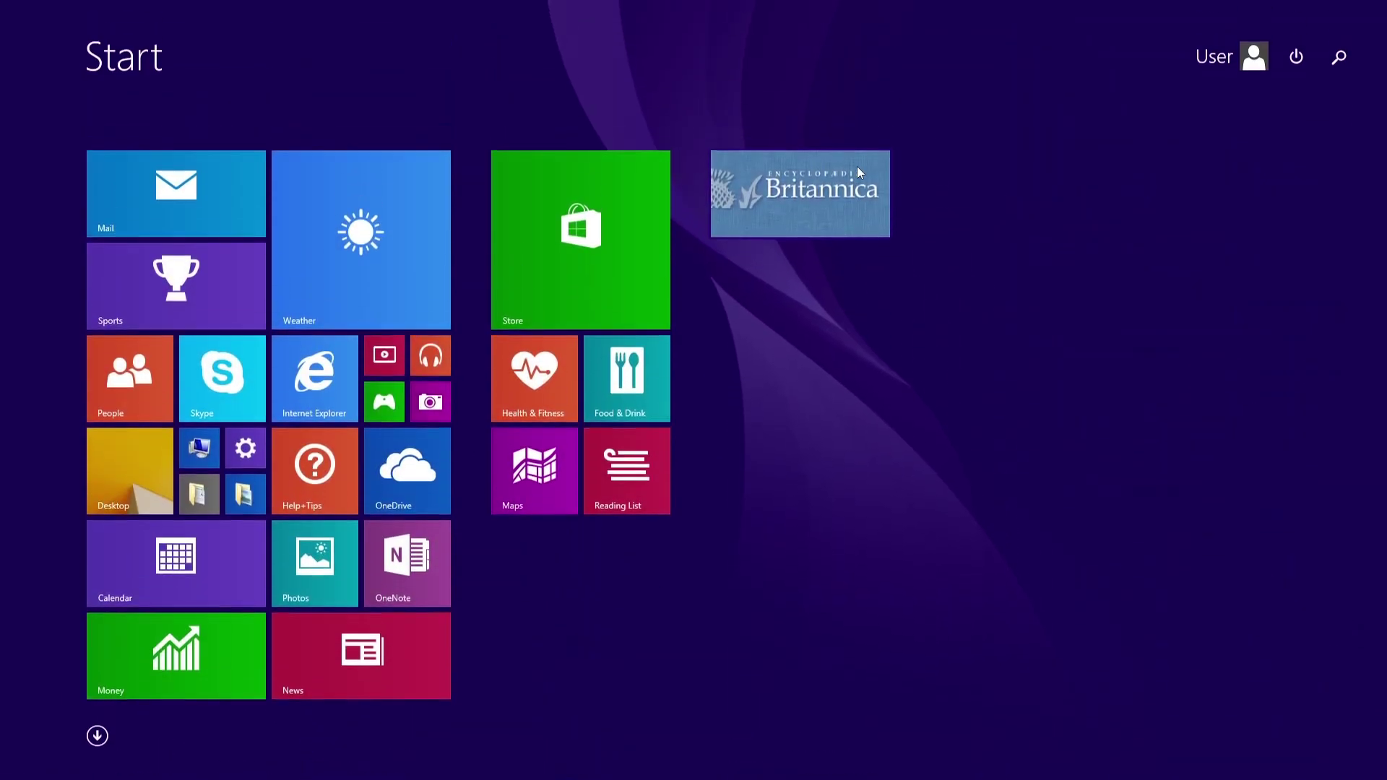
Enlarge the VLC tile on the Start screen
right_click(770, 315)
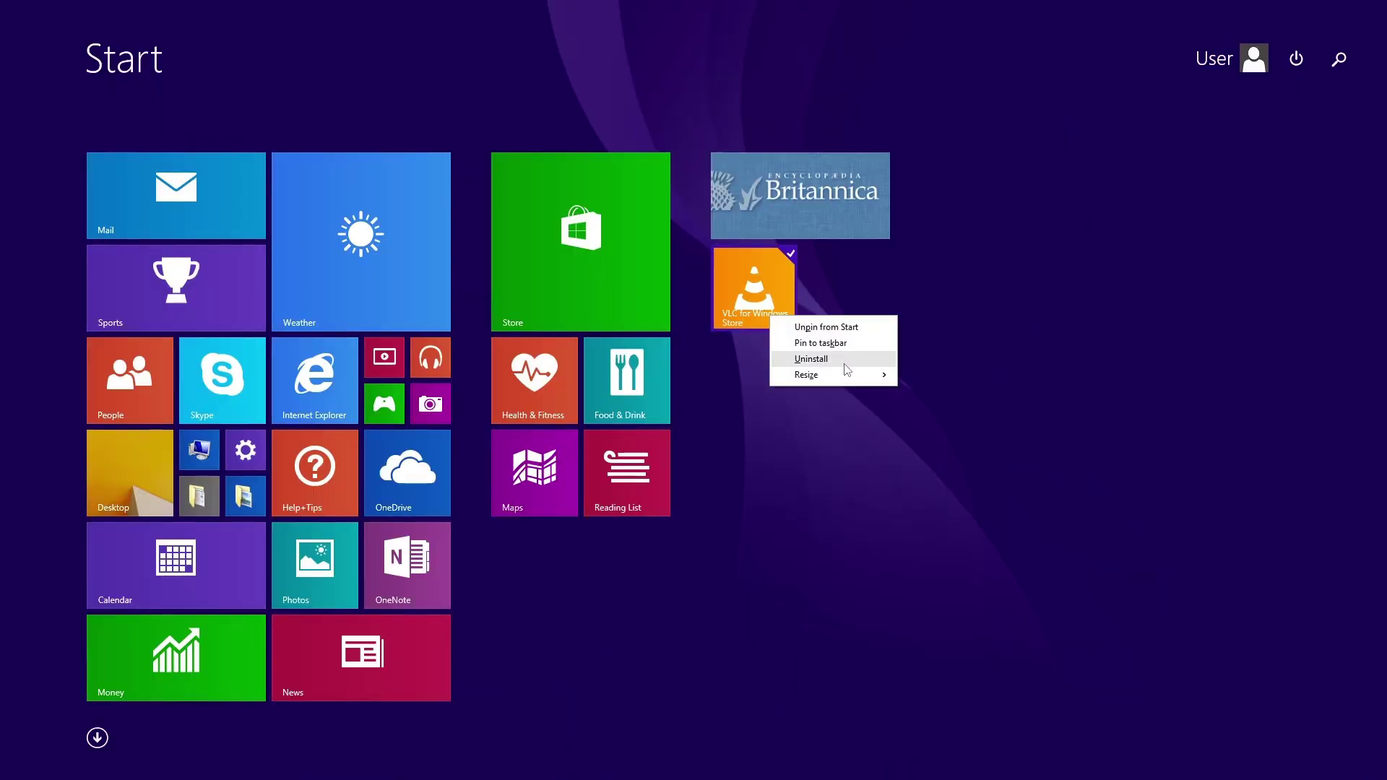
mouse_move(847, 374)
click(929, 425)
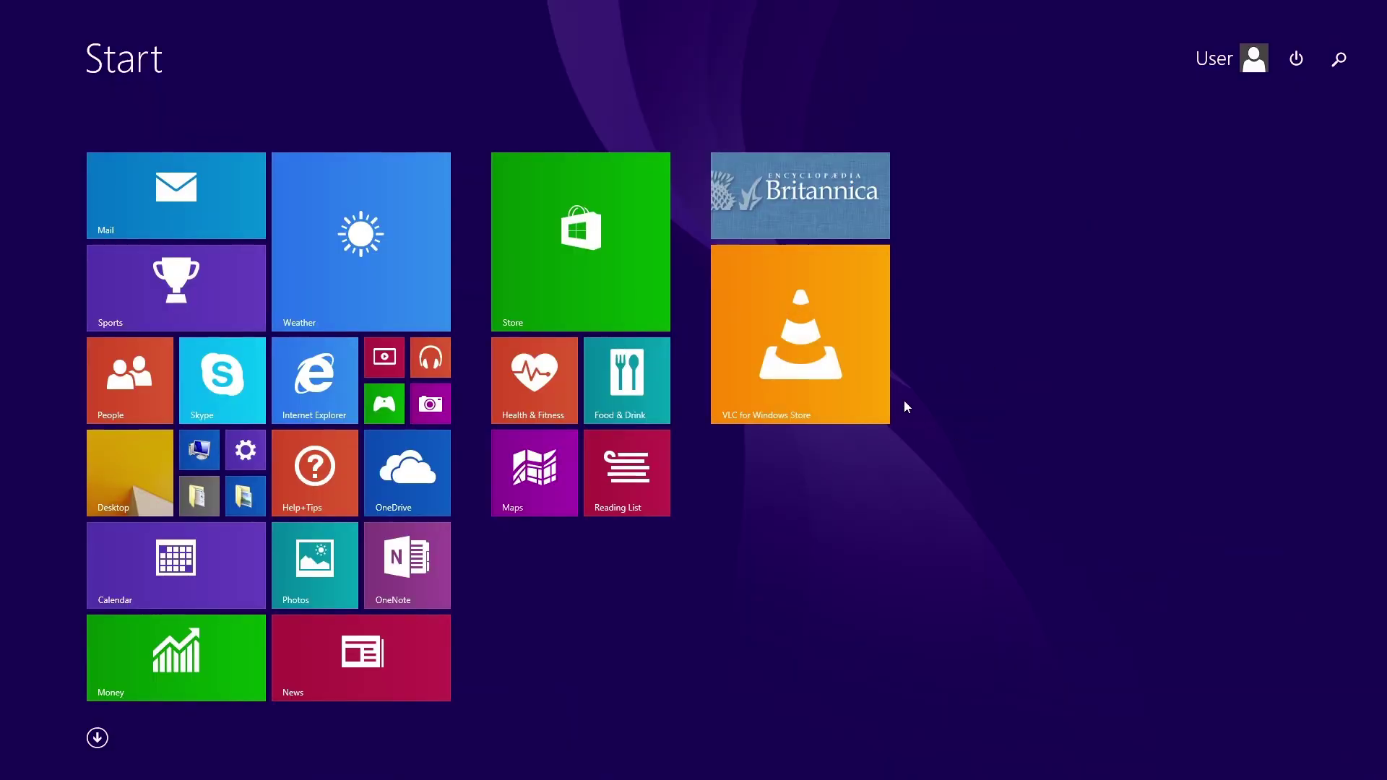
Launch VLC from its Start tile, confirm six videos are listed, then close it
click(853, 383)
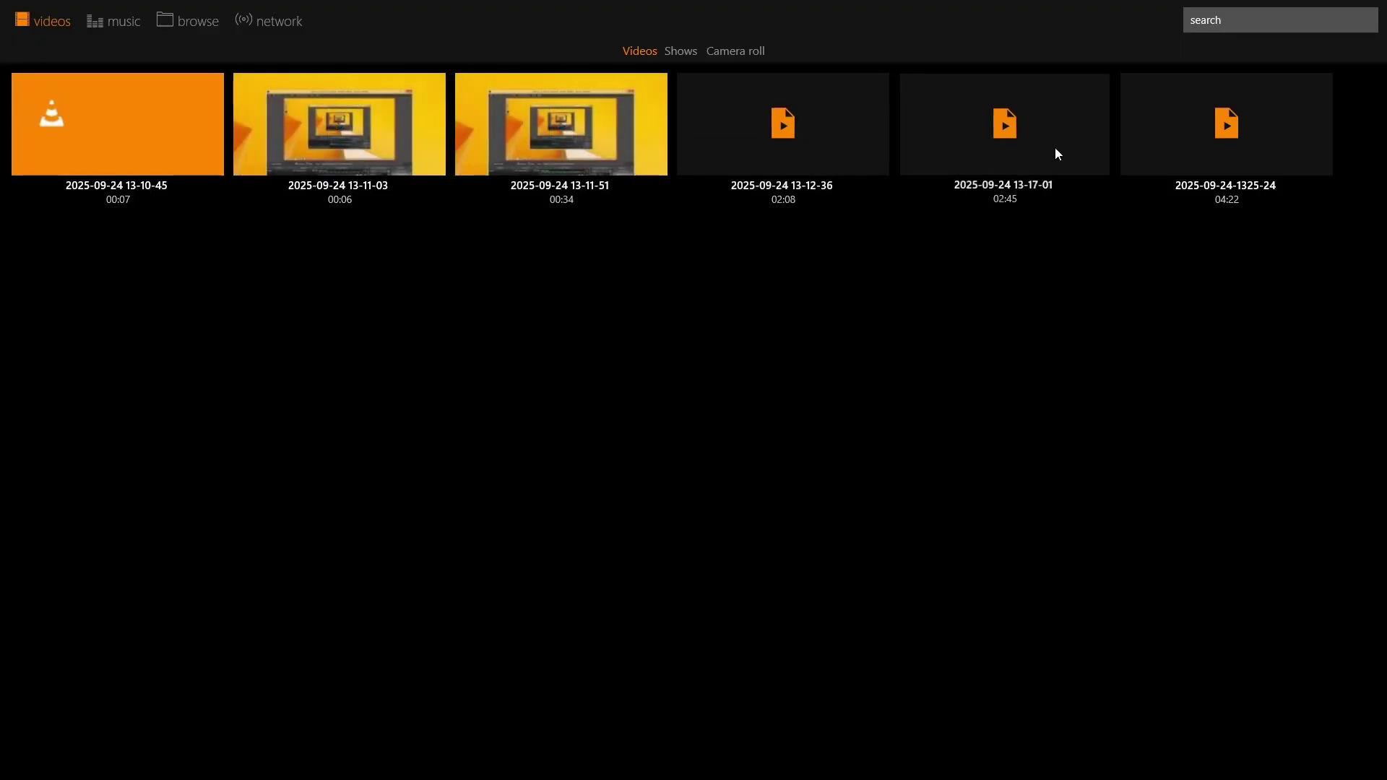
click(1354, 9)
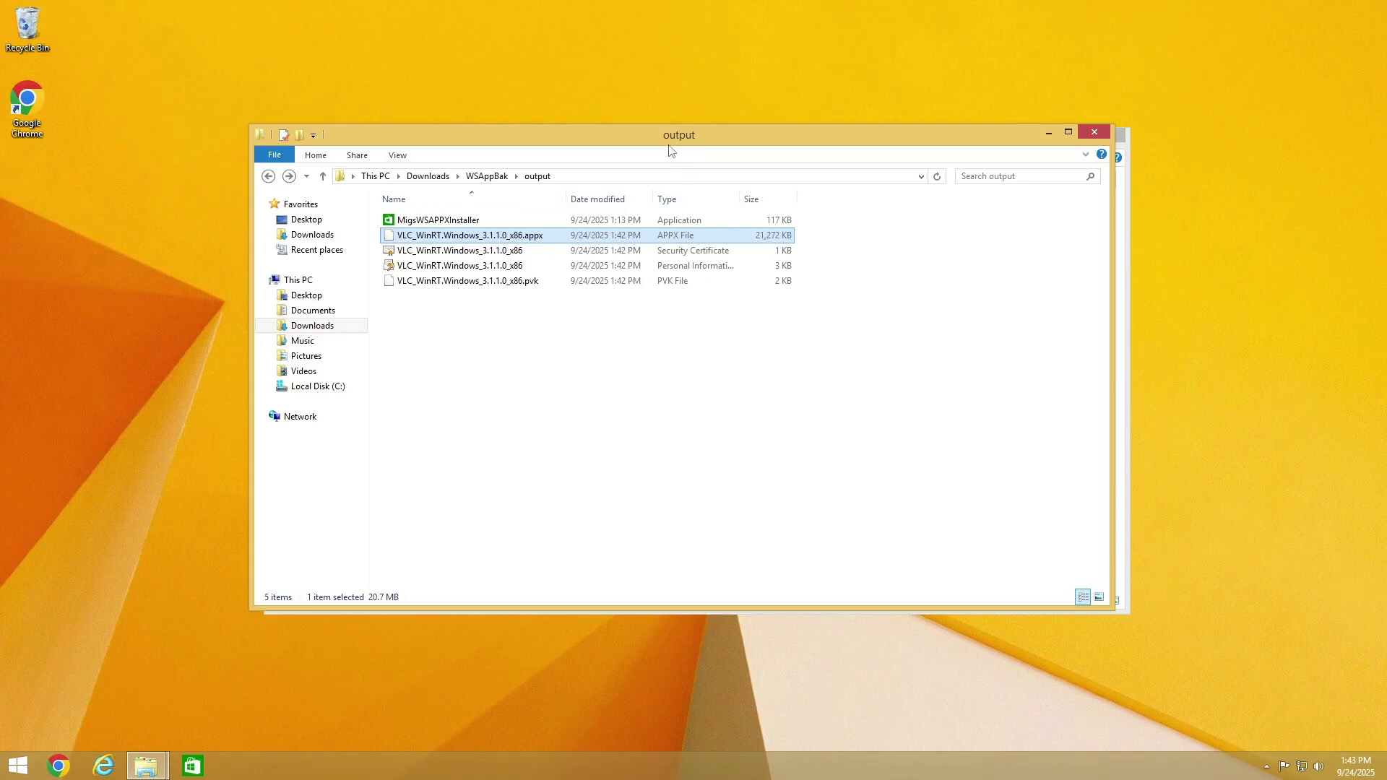
Move the output window aside, then minimise both the output and Downloads windows
drag(671, 145, 758, 114)
click(1136, 103)
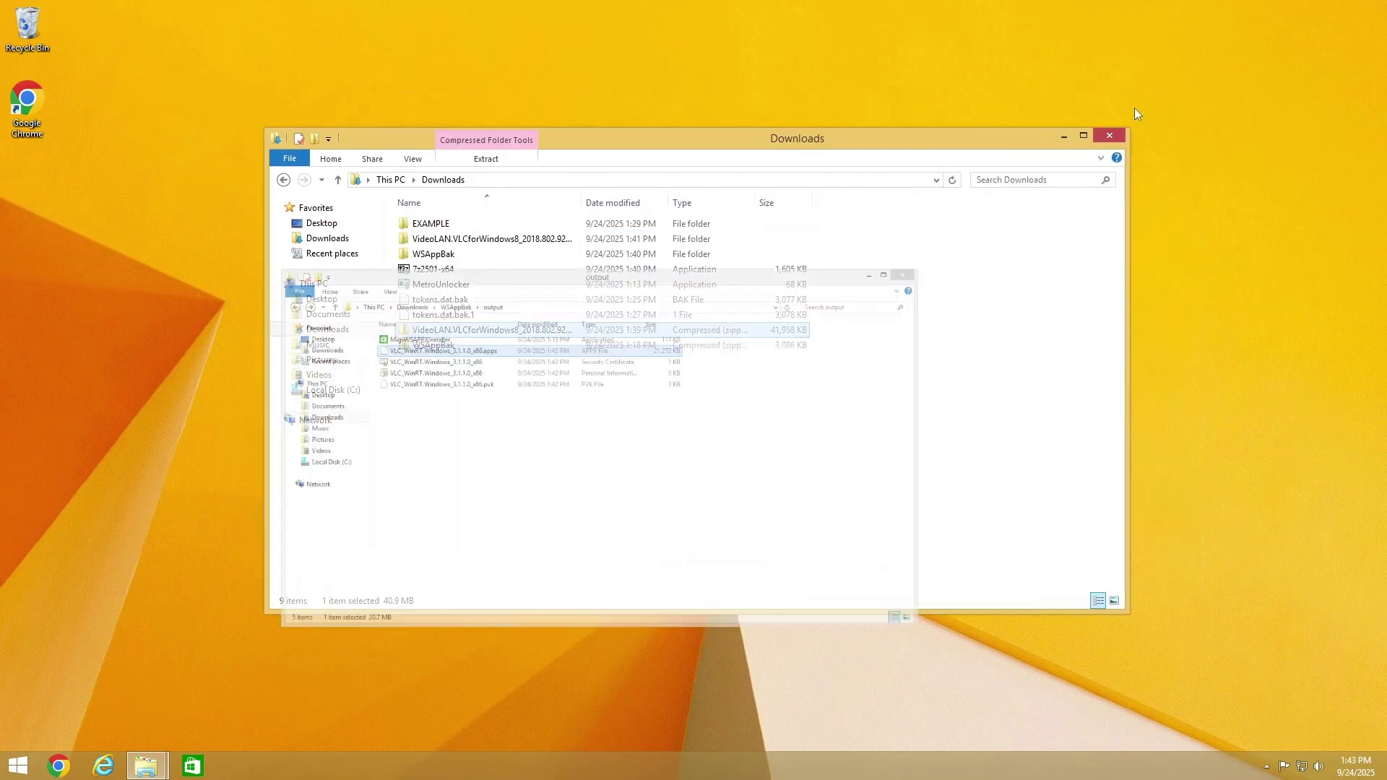
click(1063, 136)
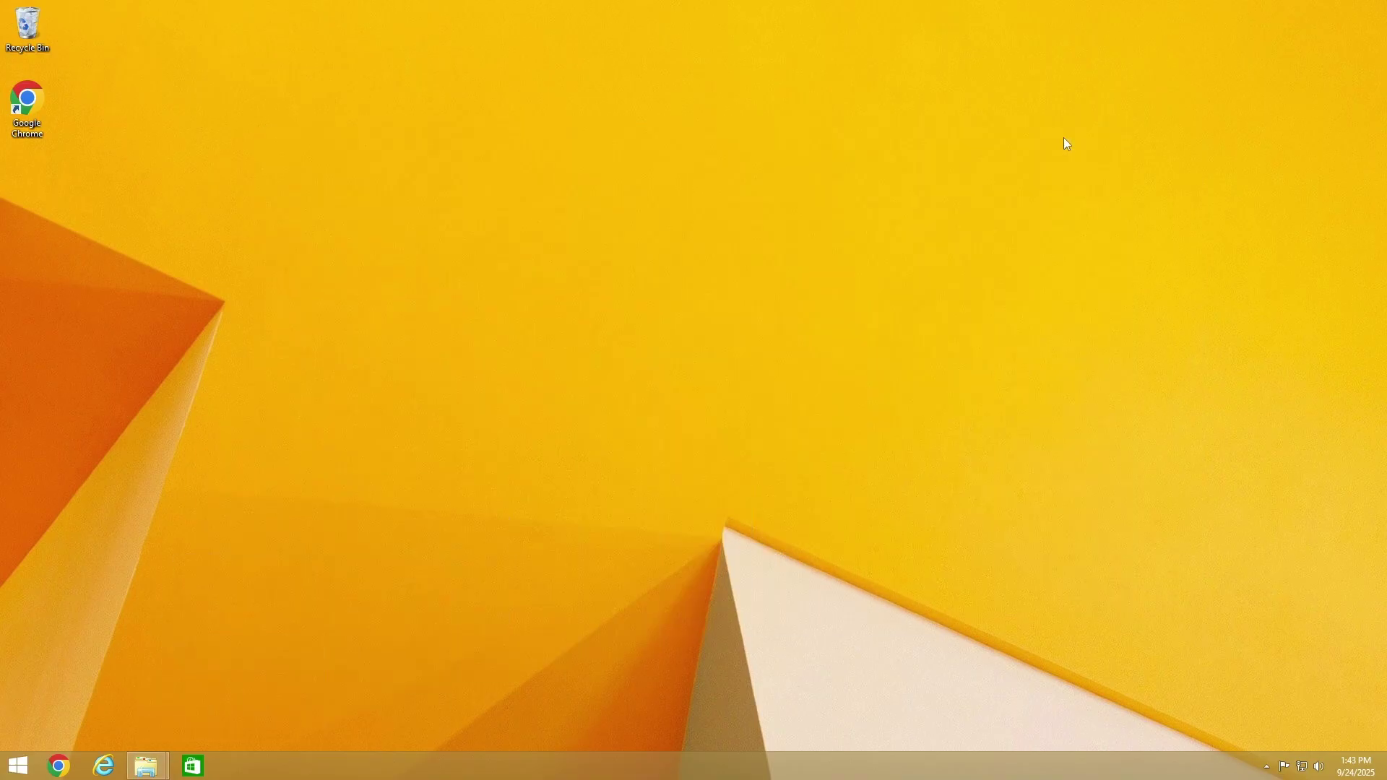